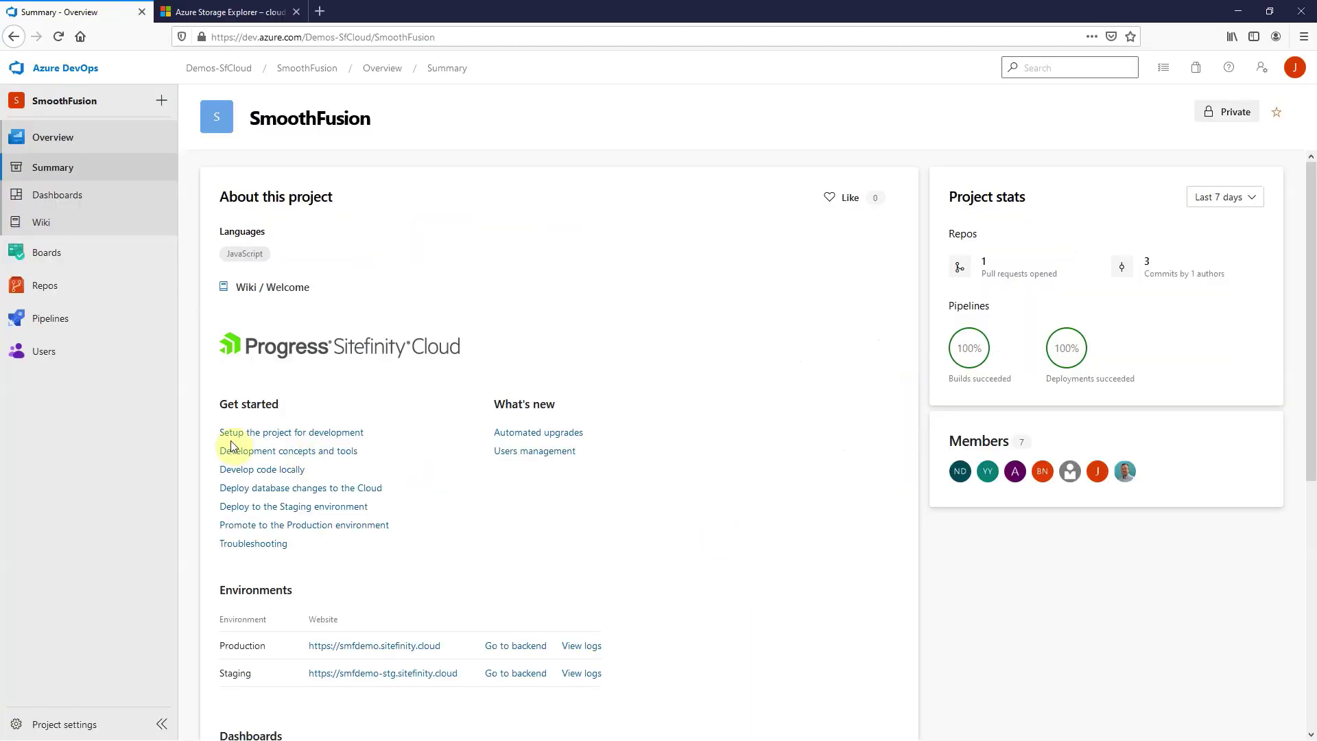
# Step: Open the SmoothFusion repository's Files view from the Repos menu
pyautogui.moveTo(44, 285)
pyautogui.click(217, 310)
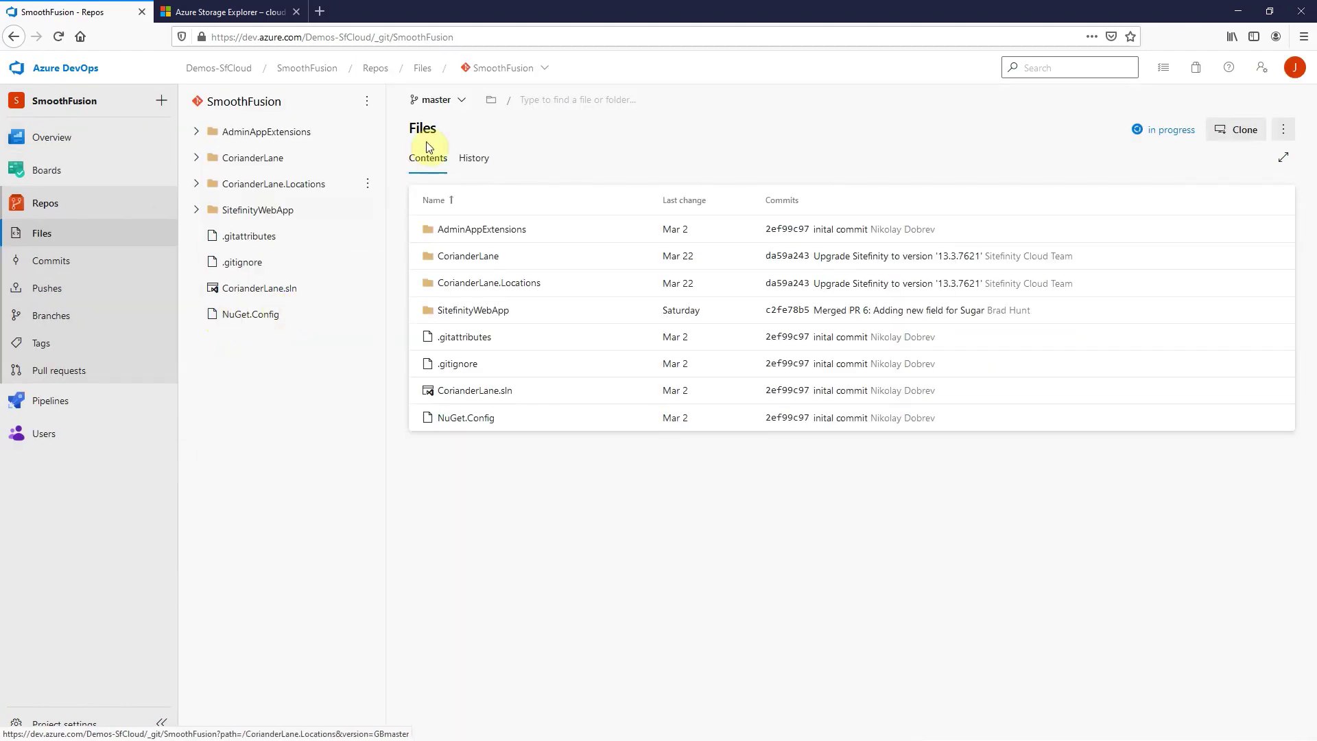
# Step: Open the Clone panel for the master branch and copy its HTTPS clone URL
pyautogui.click(460, 101)
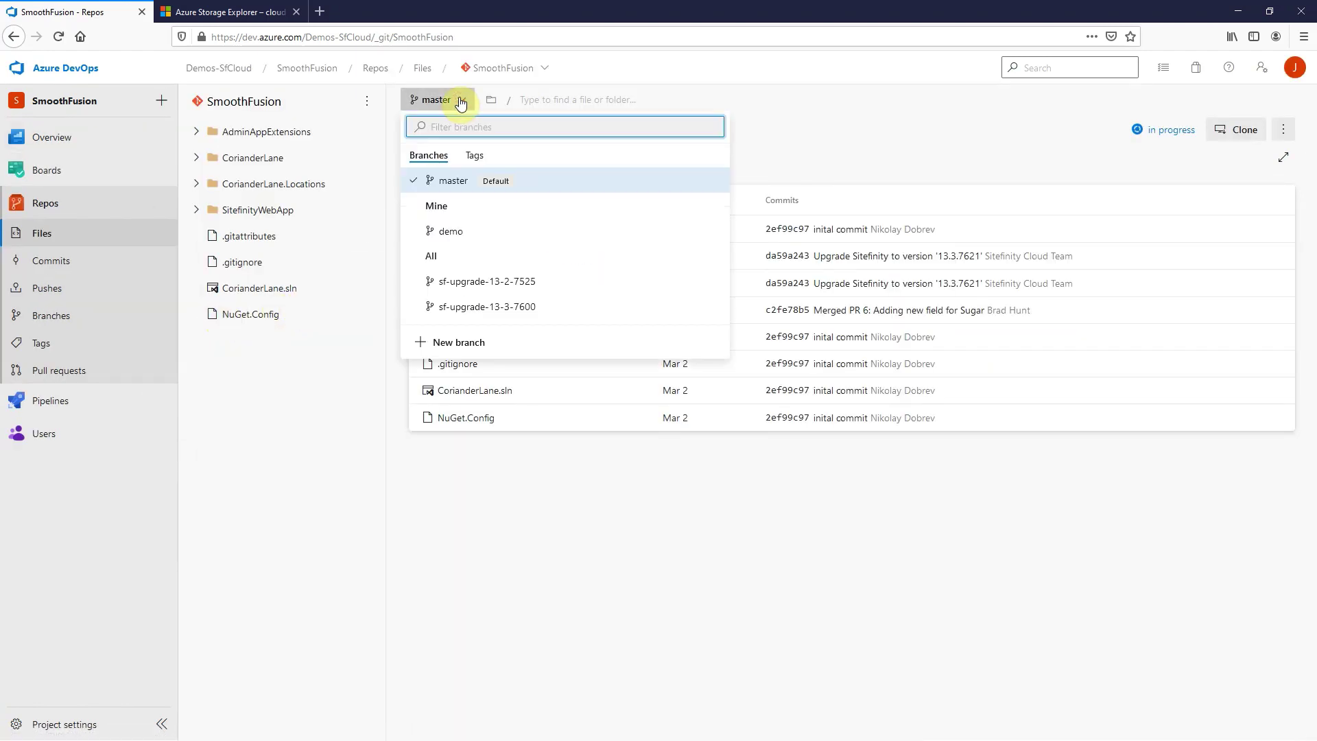
pyautogui.click(1238, 130)
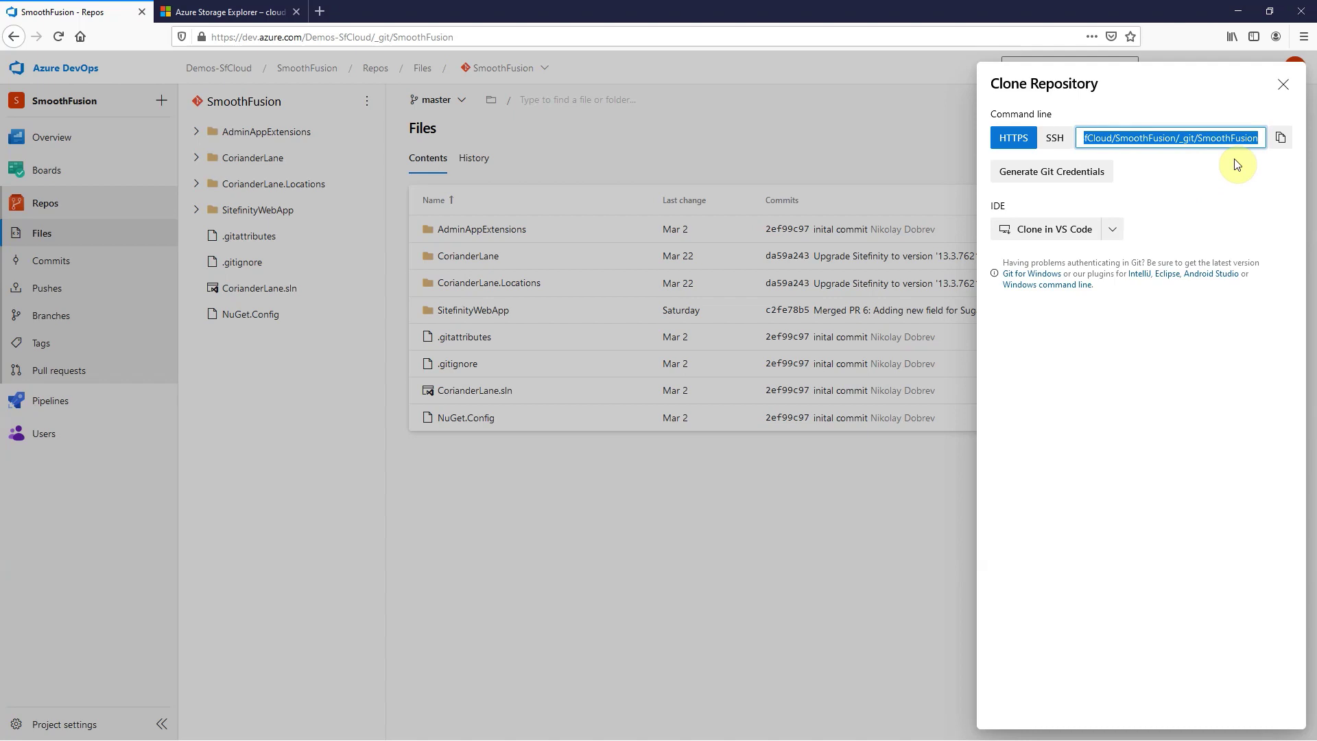
pyautogui.click(1112, 231)
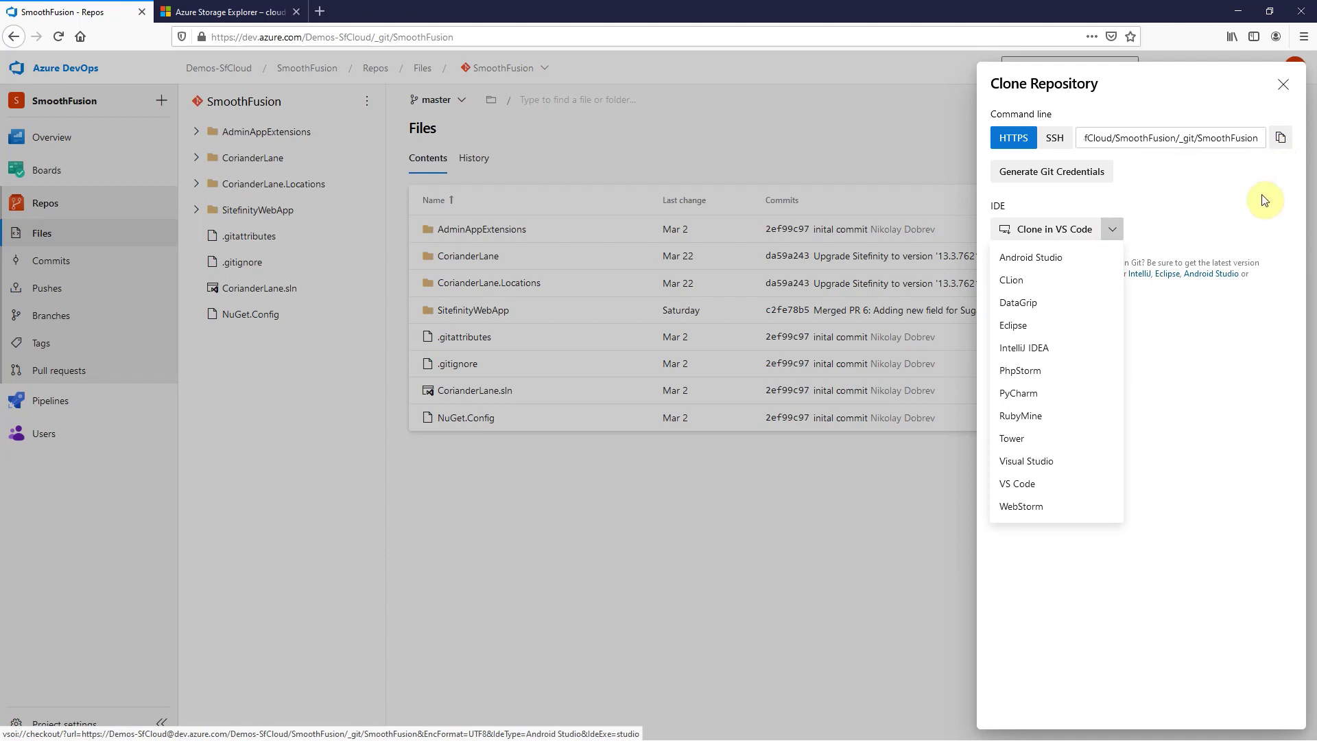
pyautogui.click(1280, 141)
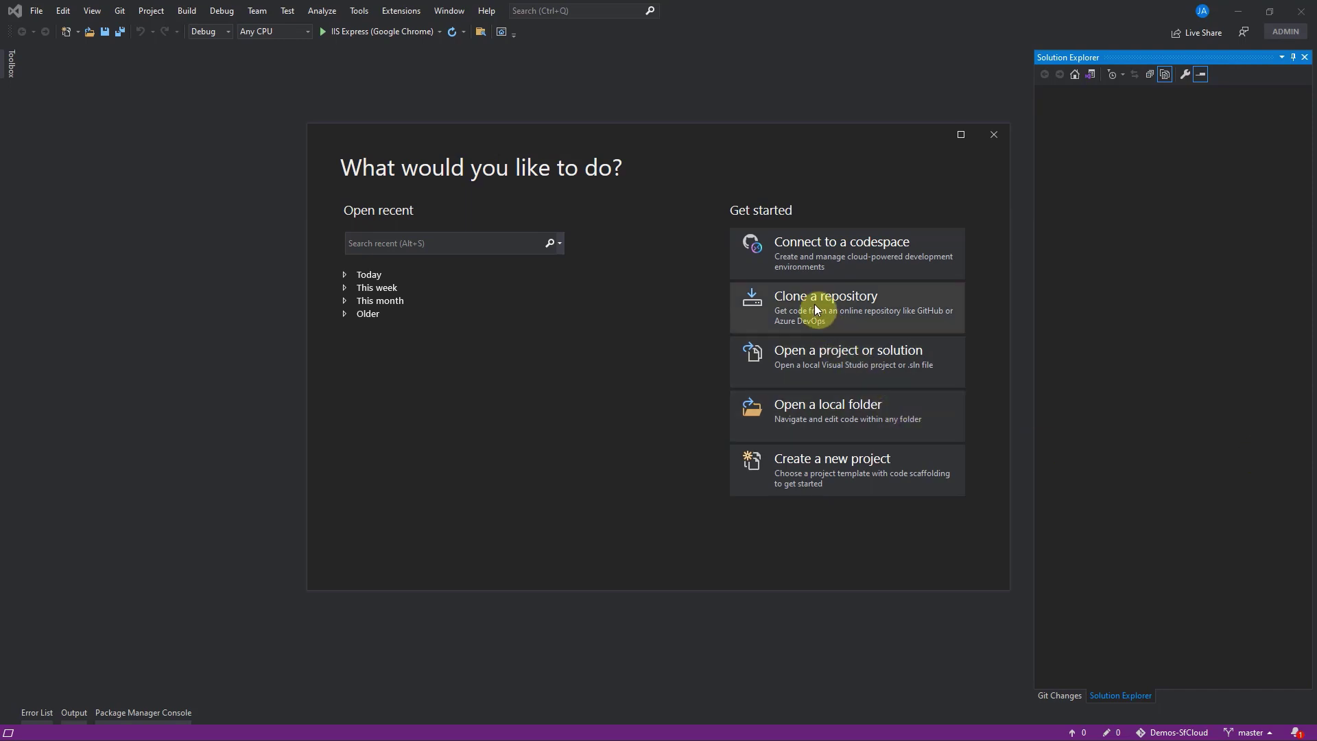
# Step: Clone the pasted SmoothFusion URL into c:\repos\Demos-SfCloud
pyautogui.click(814, 304)
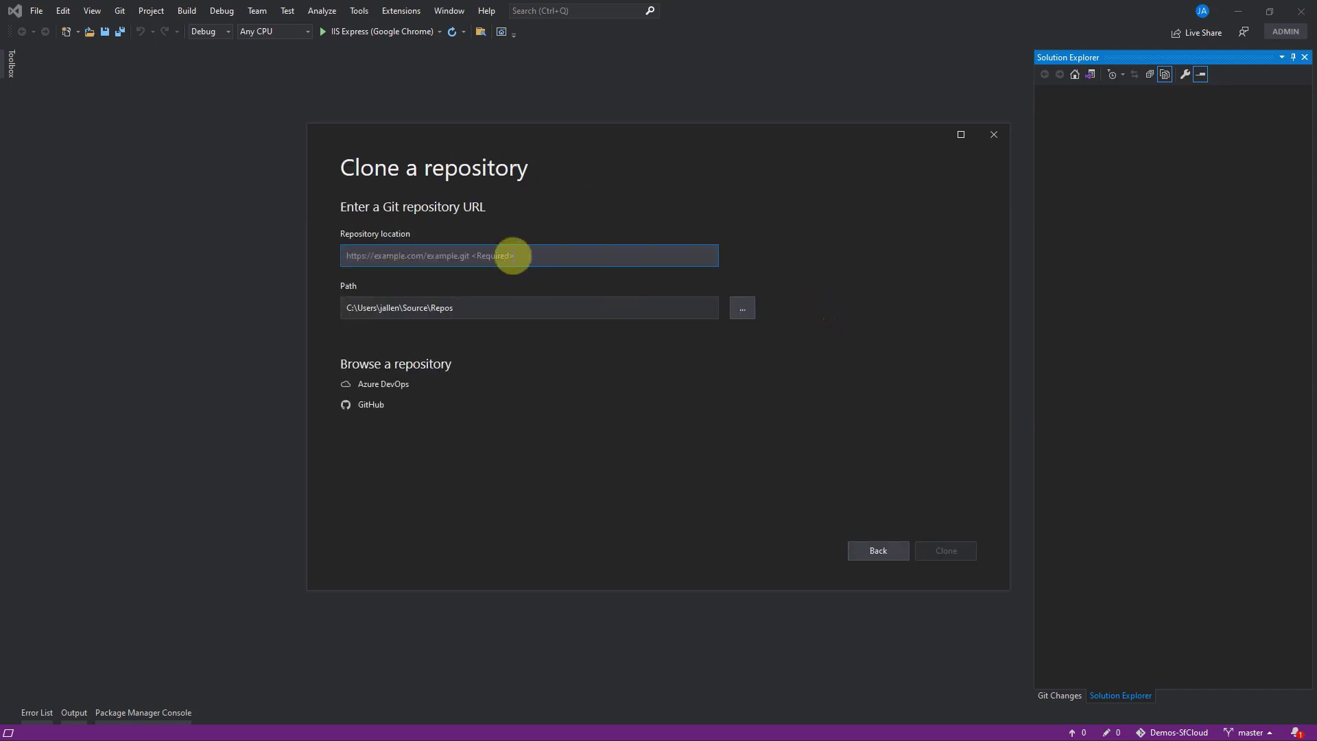
pyautogui.hotkey('ctrl', 'v')
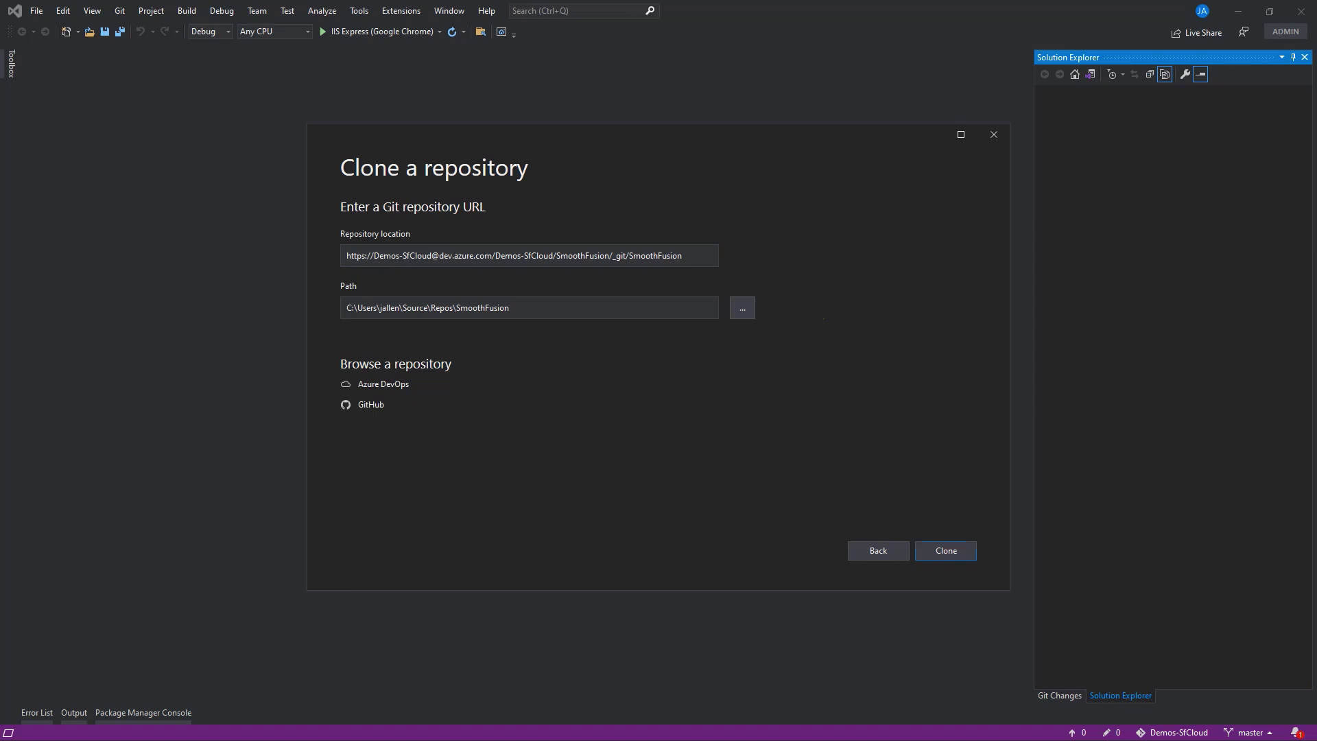
pyautogui.tripleClick(535, 309)
pyautogui.write('c:\\repos\\Demos-SfCloud')
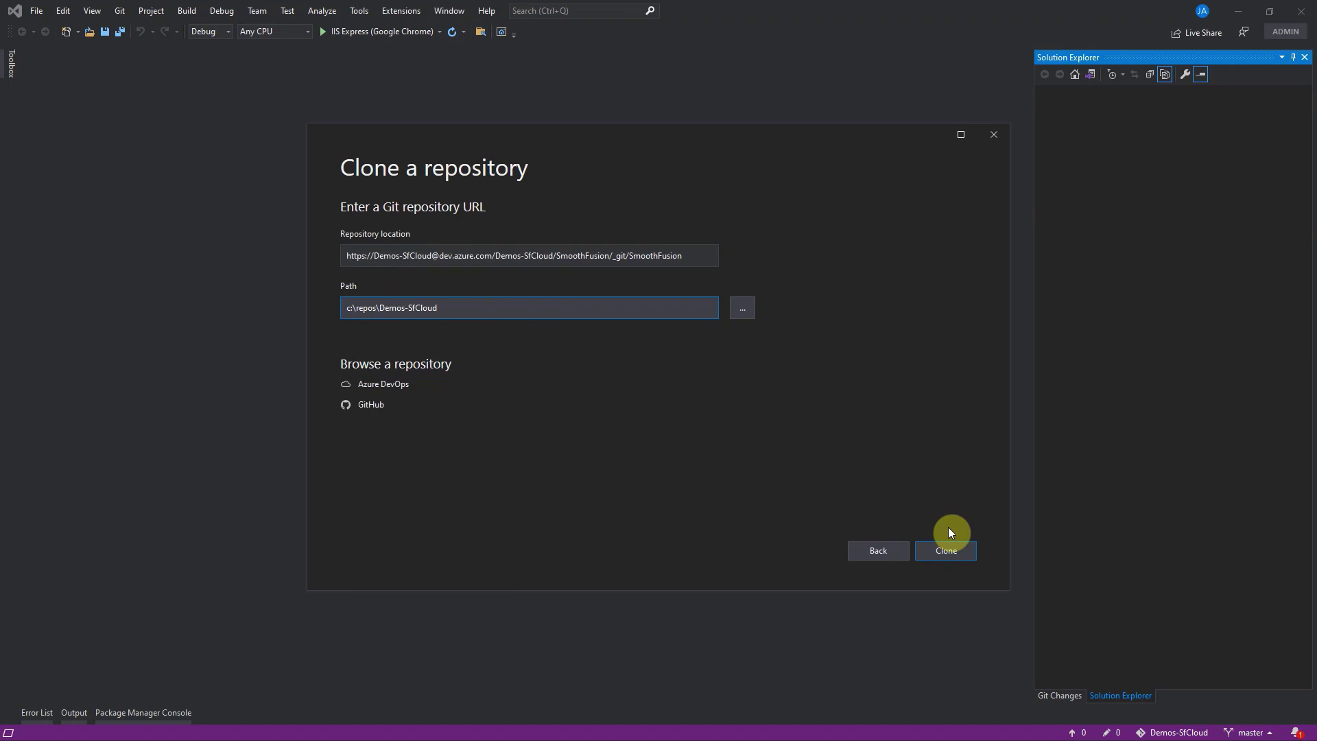
pyautogui.click(958, 552)
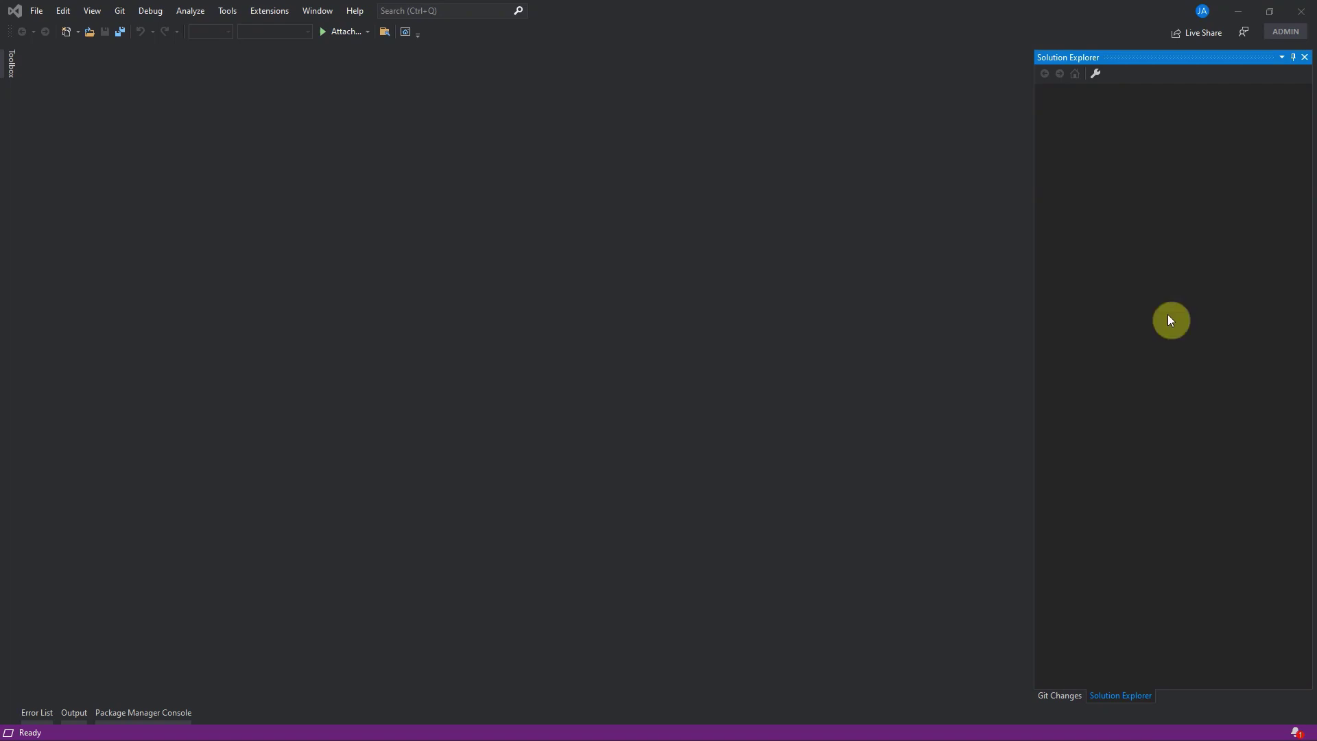
# Step: Open CorianderLane.sln from the cloned repository folder
pyautogui.click(36, 10)
pyautogui.moveTo(58, 41)
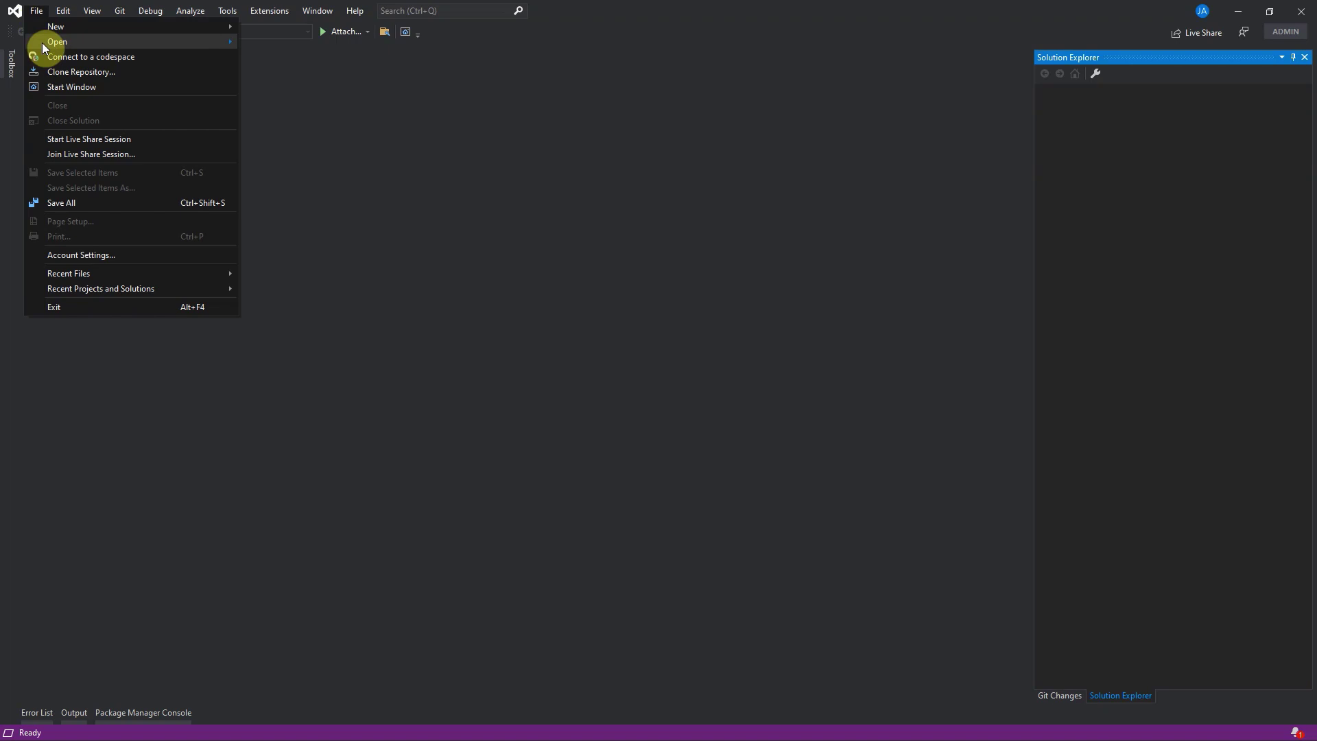
pyautogui.click(289, 44)
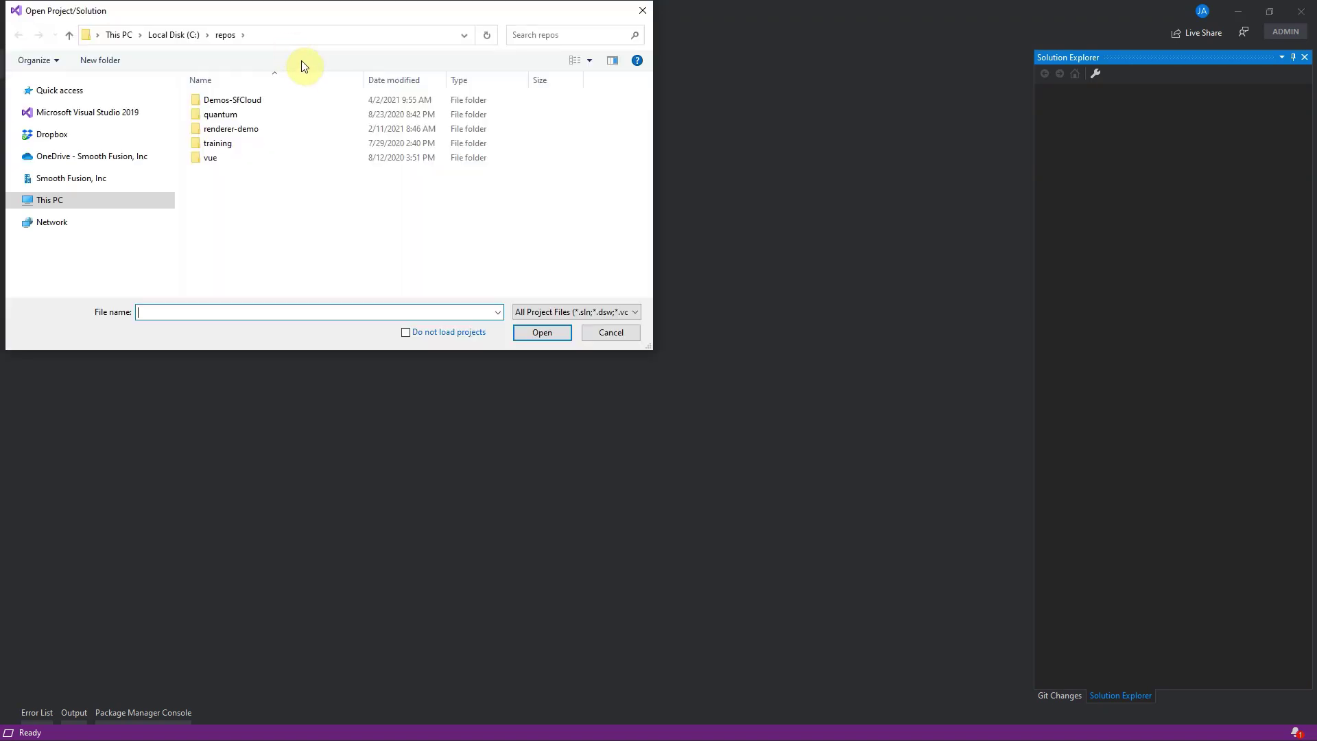
pyautogui.doubleClick(203, 173)
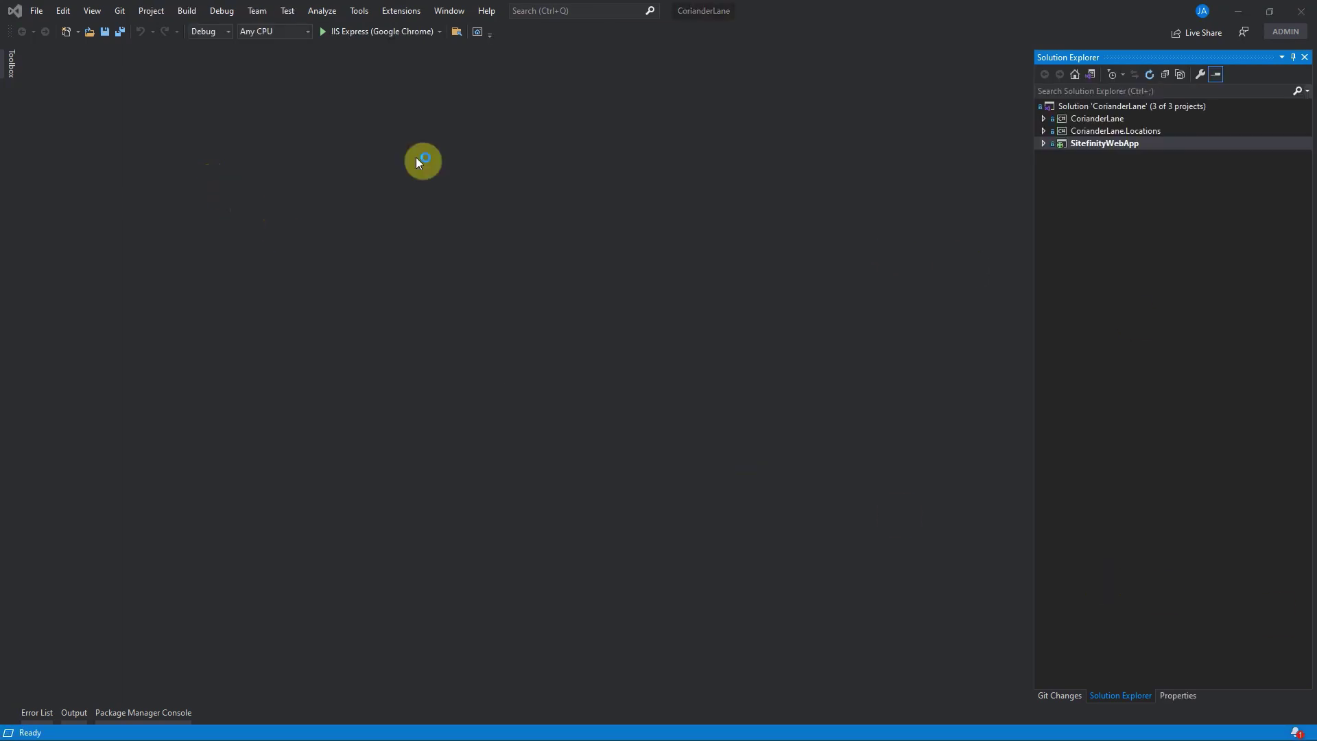
# Step: Run Build Solution on the CorianderLane solution
pyautogui.click(185, 12)
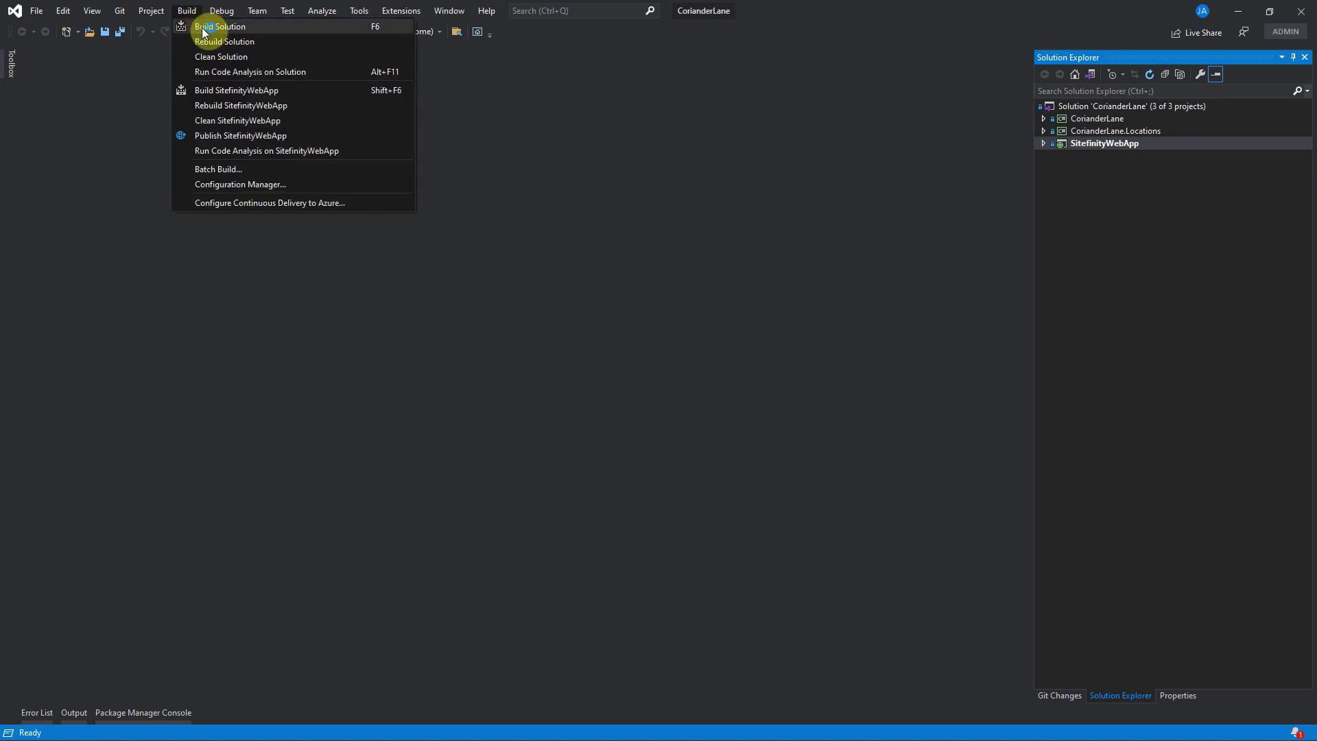
pyautogui.click(201, 27)
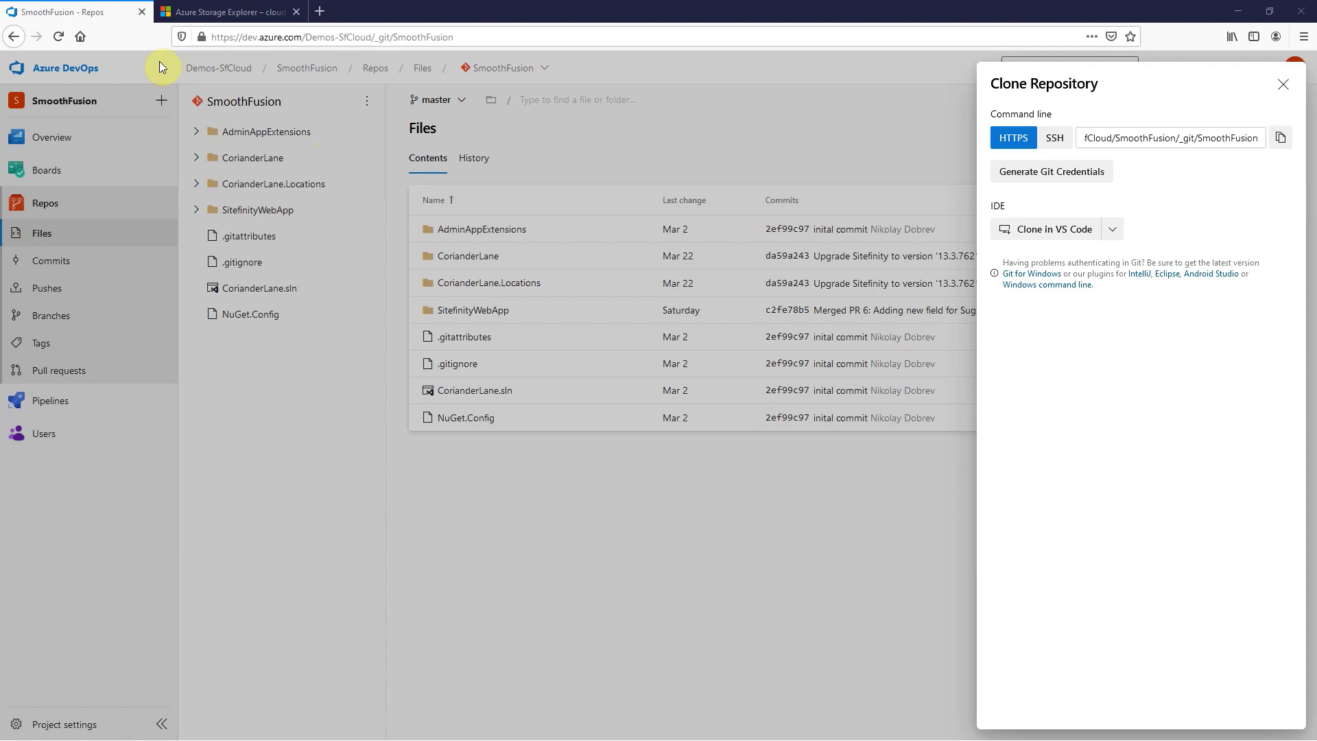
# Step: Close the clone panel and scroll the project Overview down to its Blob storage links
pyautogui.click(160, 64)
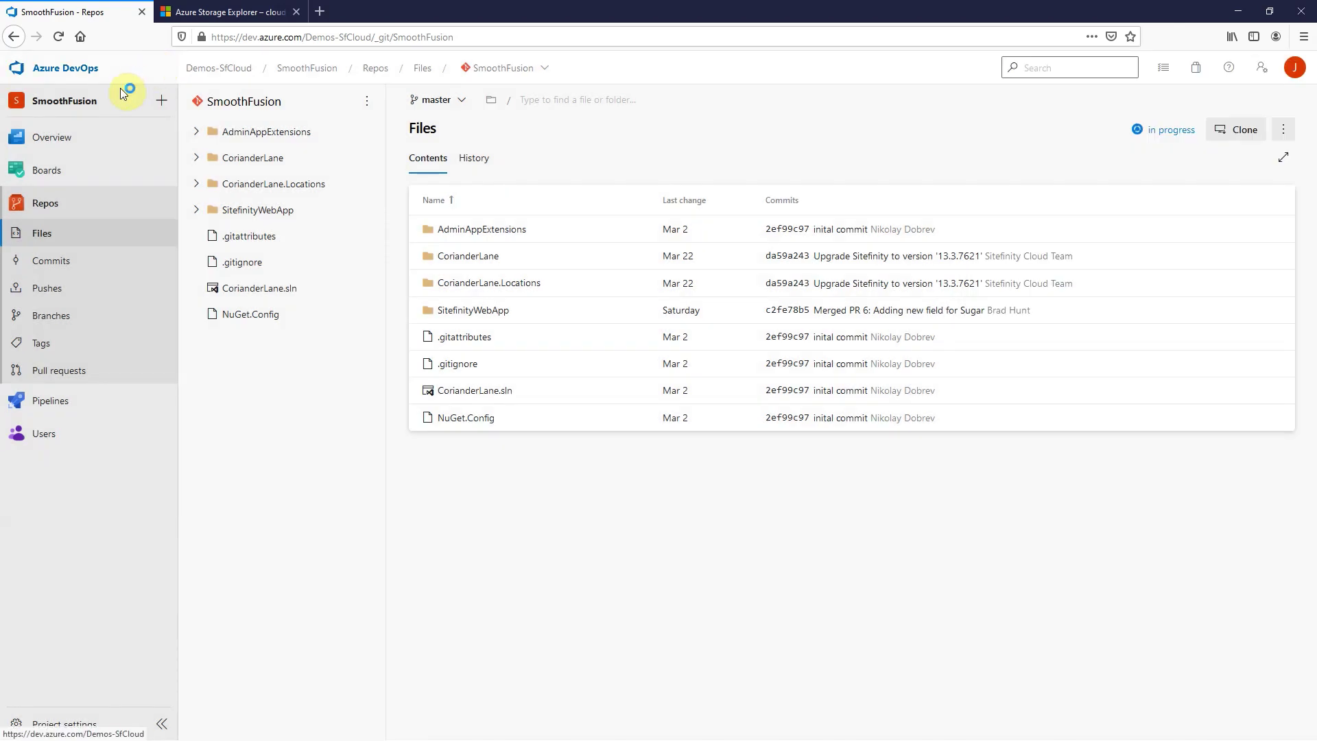
pyautogui.click(52, 143)
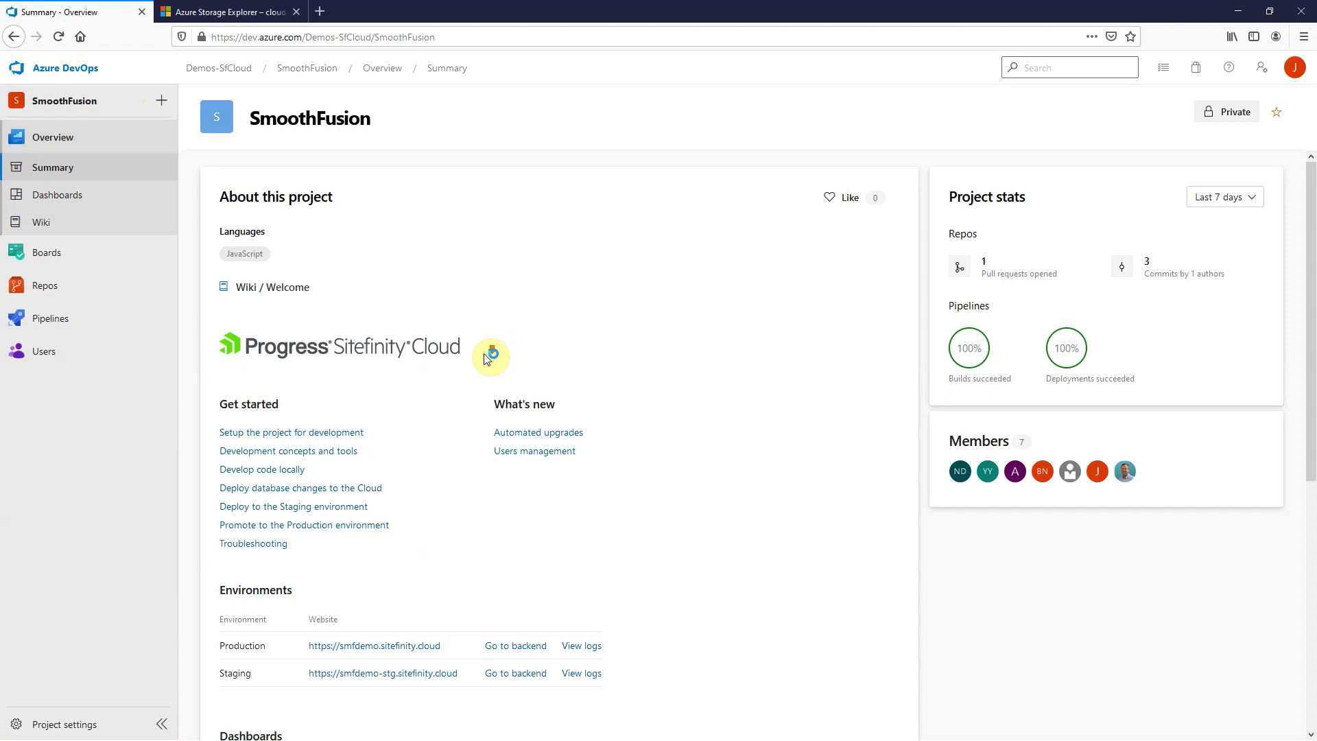
pyautogui.scroll(-5, 490, 355)
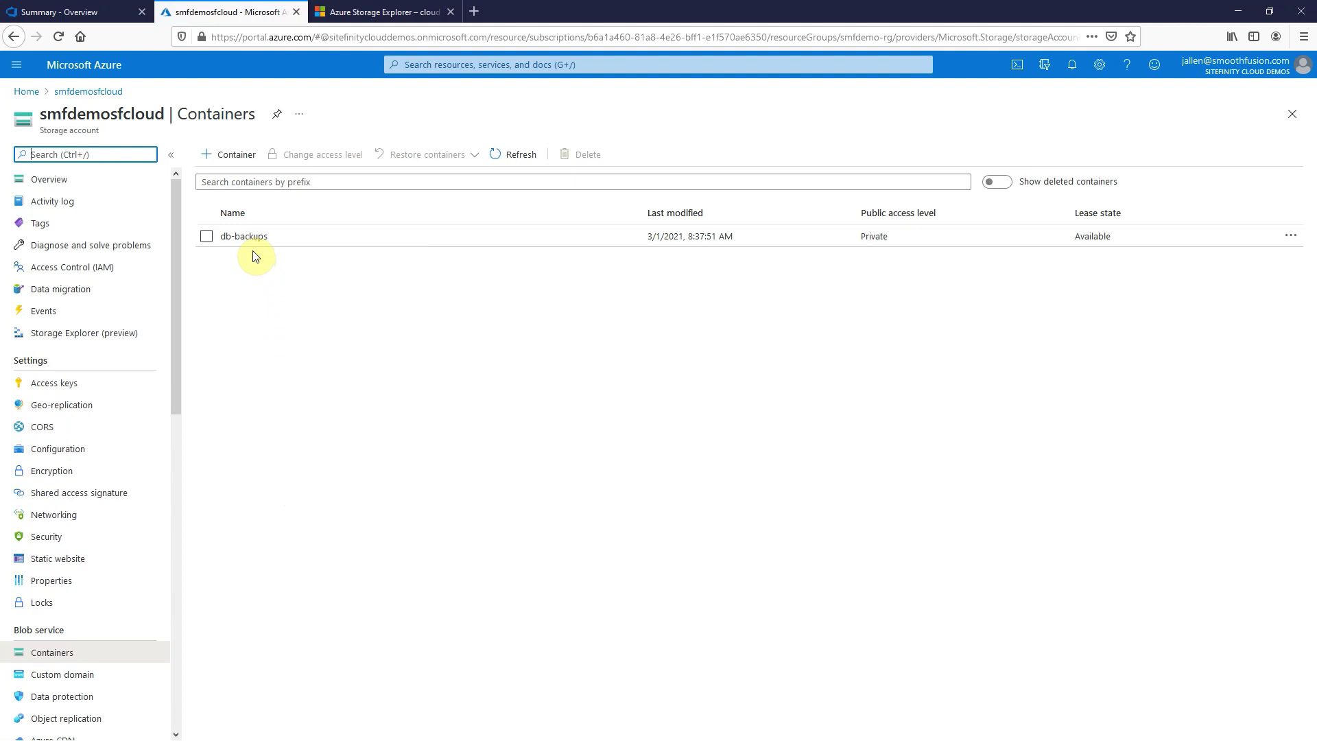
# Step: Review the six .bacpac backups in db-backups/staging, then return to the DevOps summary
pyautogui.click(289, 240)
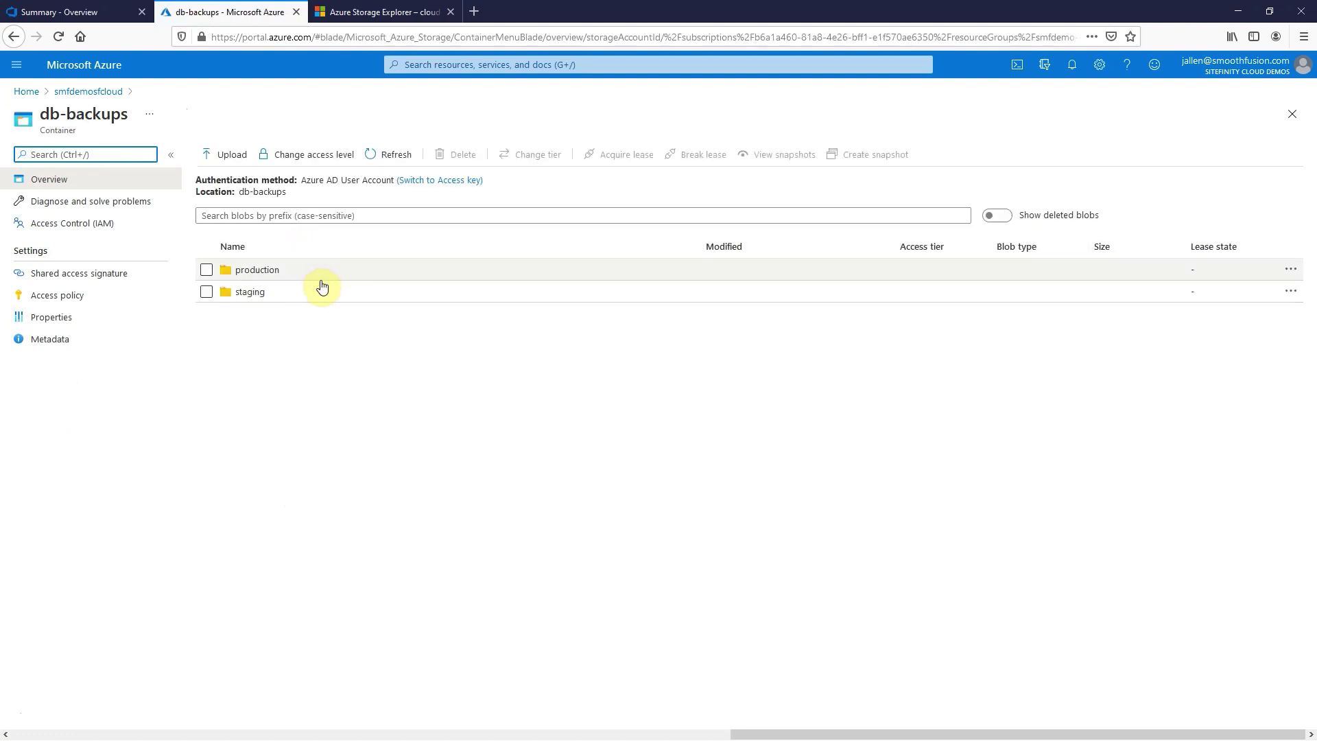
pyautogui.click(303, 291)
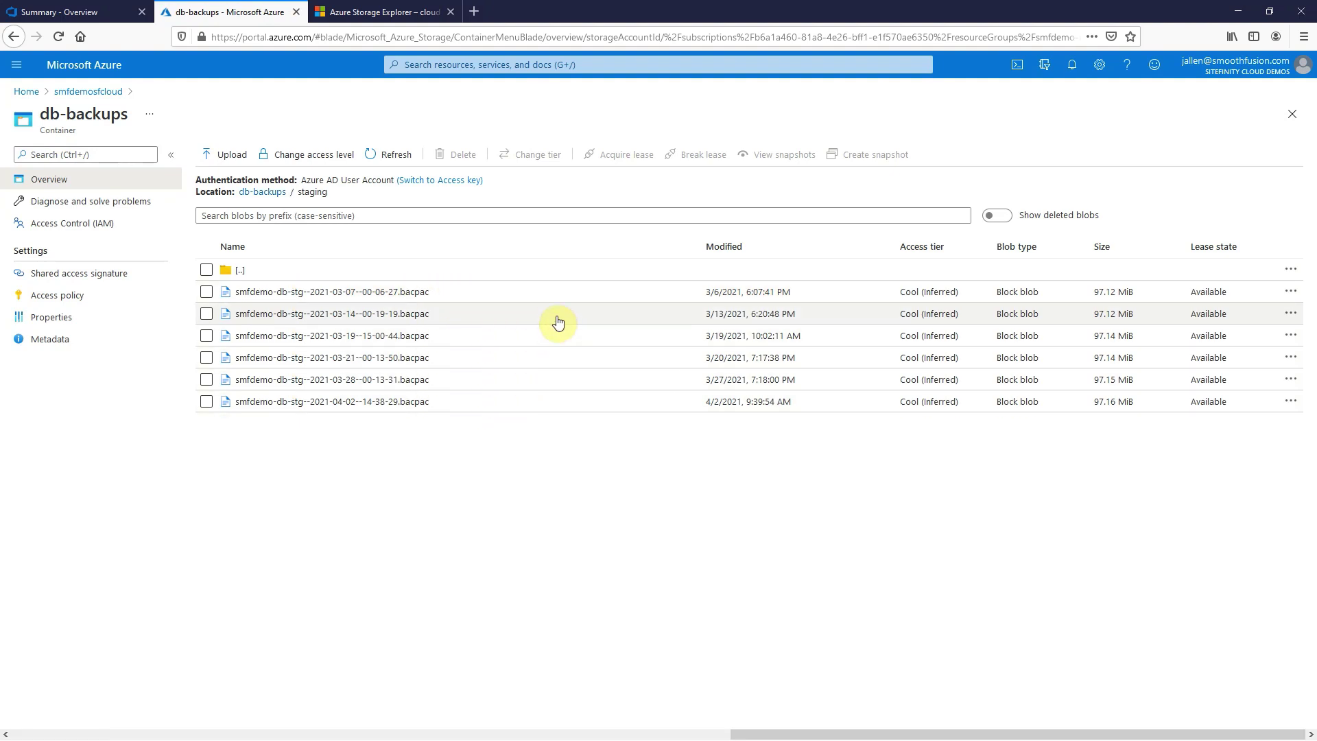
pyautogui.click(1293, 314)
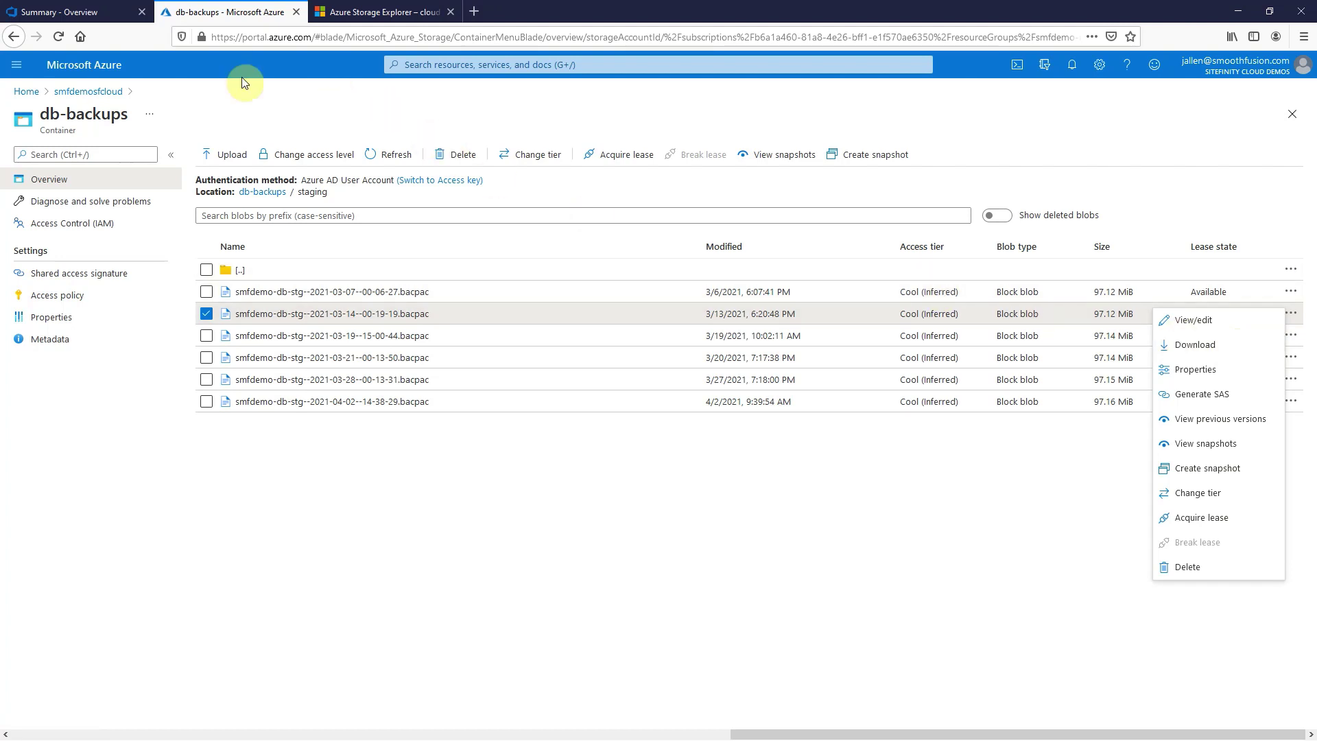
pyautogui.click(57, 12)
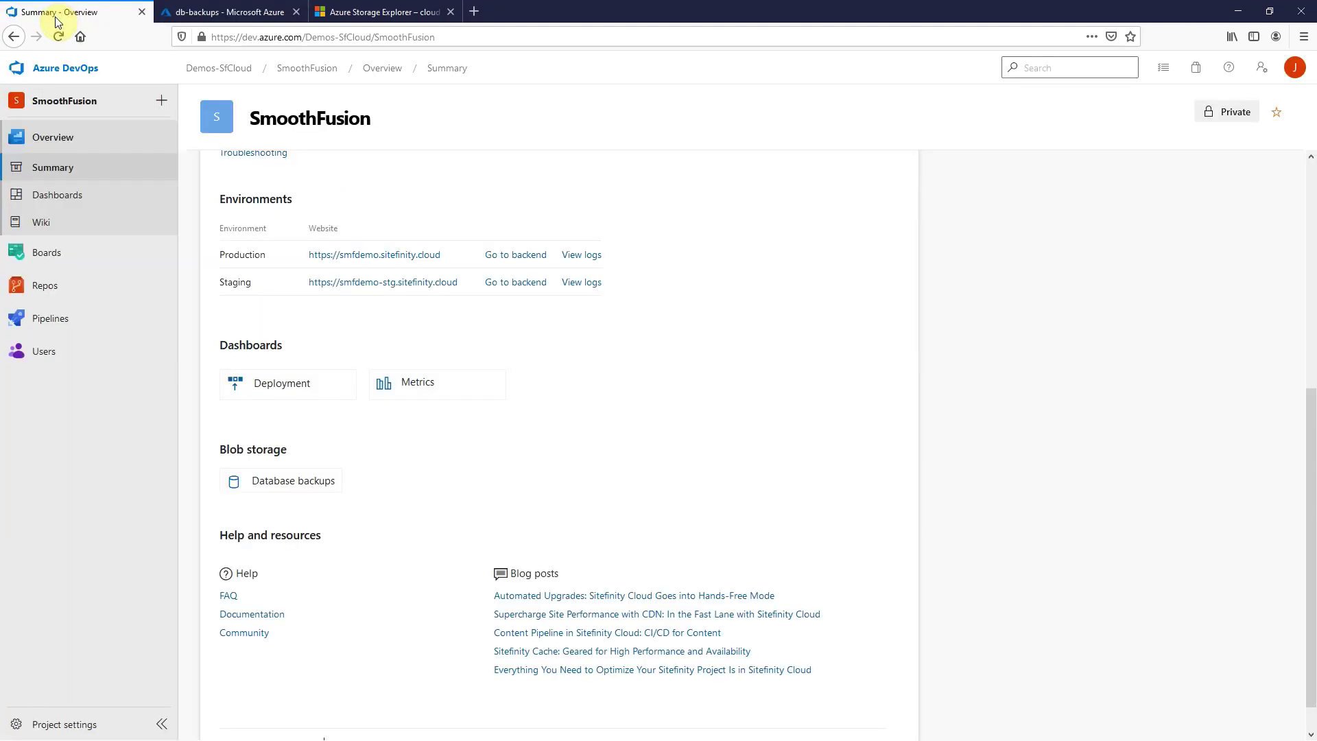
pyautogui.moveTo(50, 319)
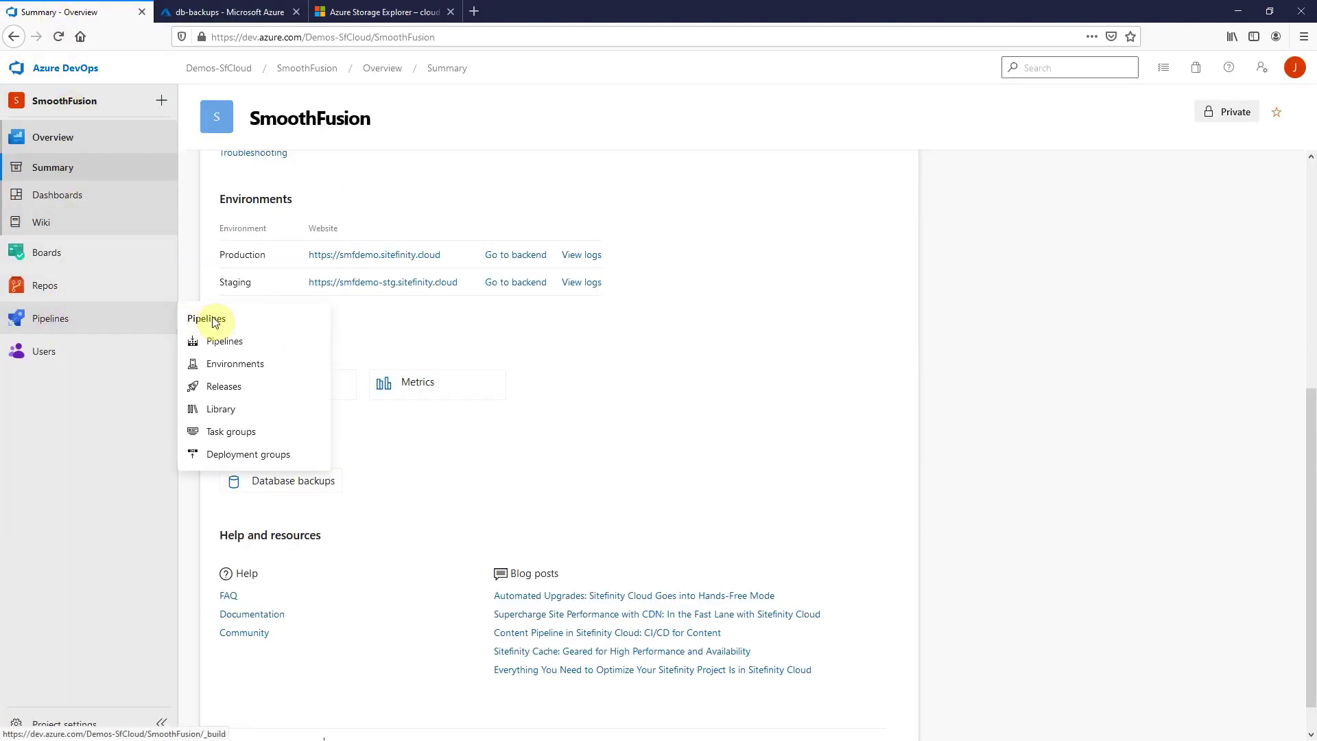
# Step: Create a SmoothFusion.DB.AcquireBackup release with manual Production and open release 2021-04-02--2
pyautogui.click(214, 387)
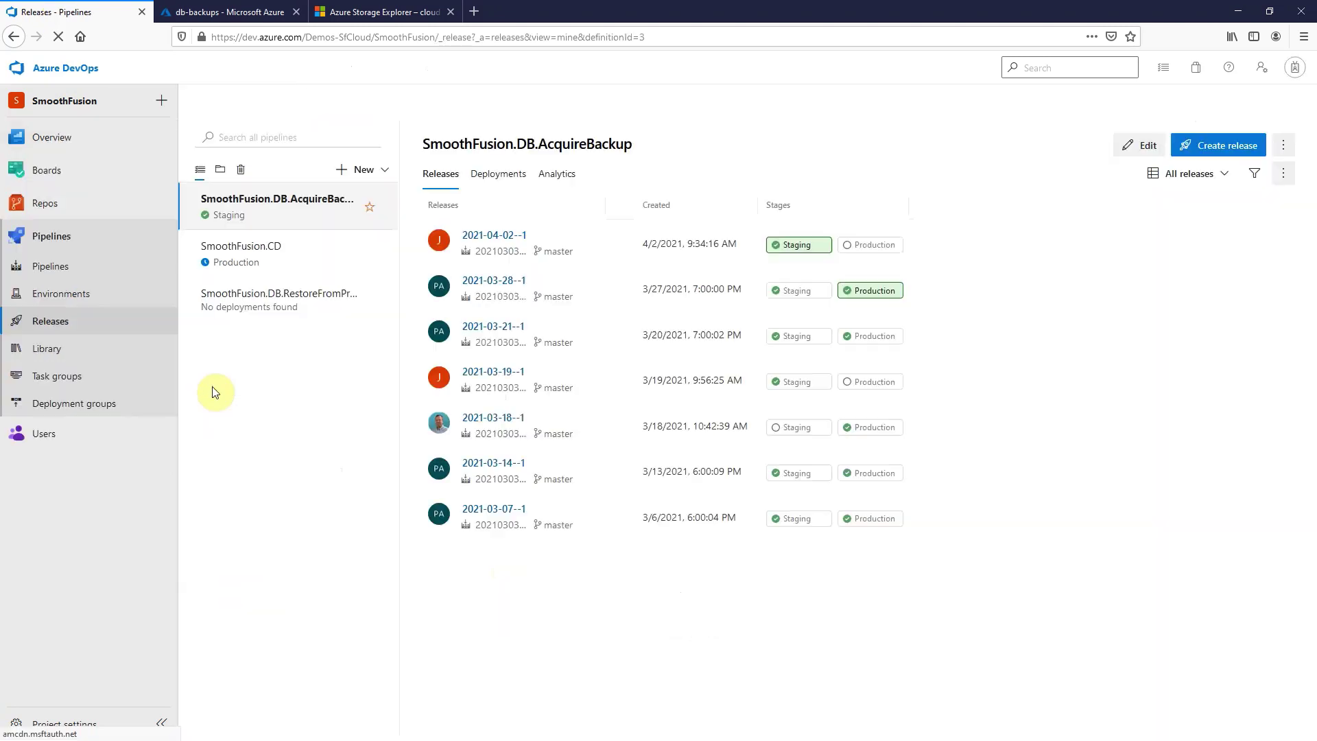
pyautogui.click(258, 200)
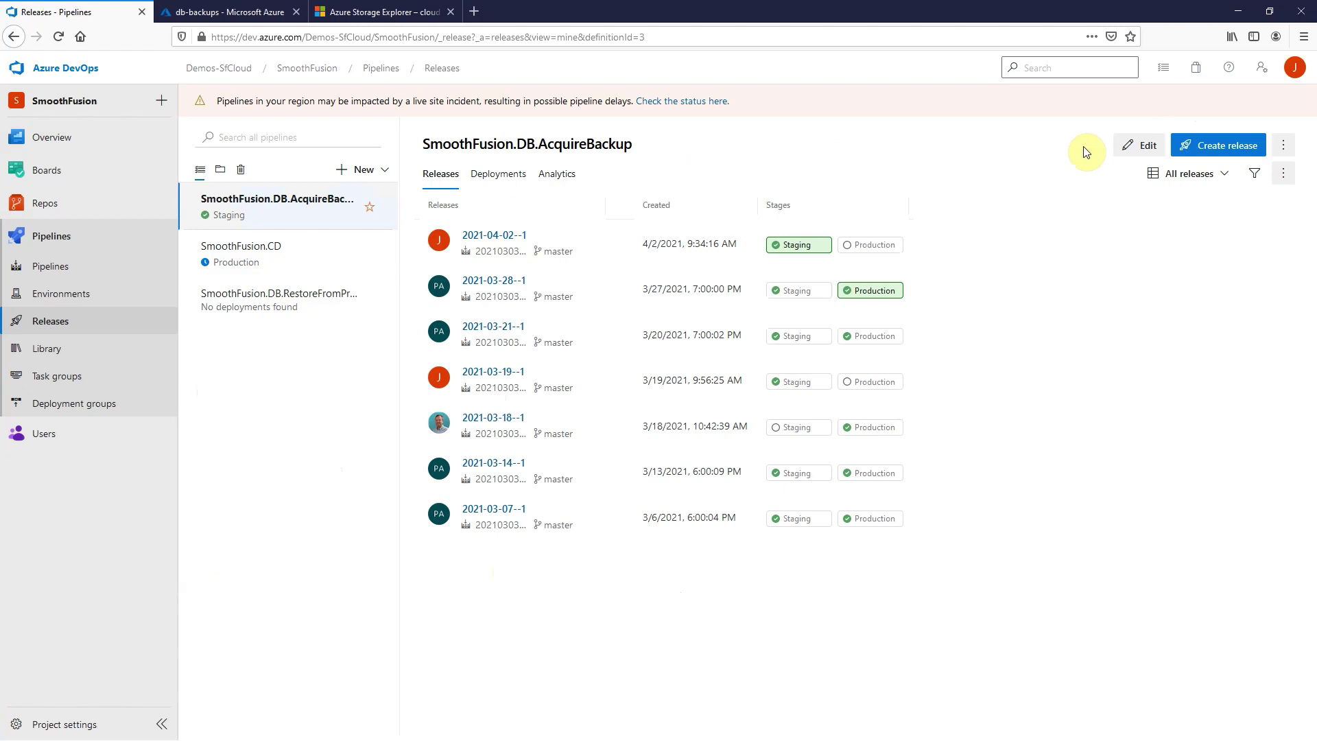
pyautogui.click(1219, 148)
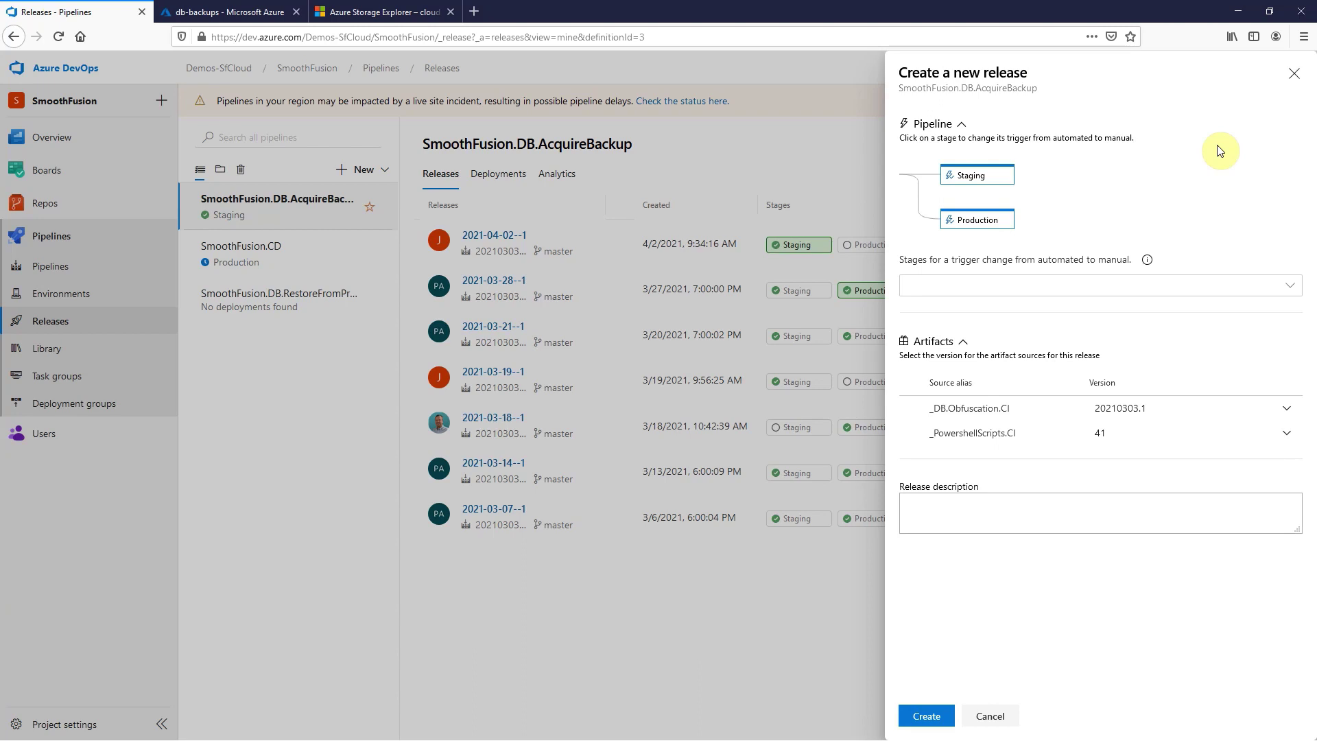
pyautogui.click(999, 226)
pyautogui.click(926, 717)
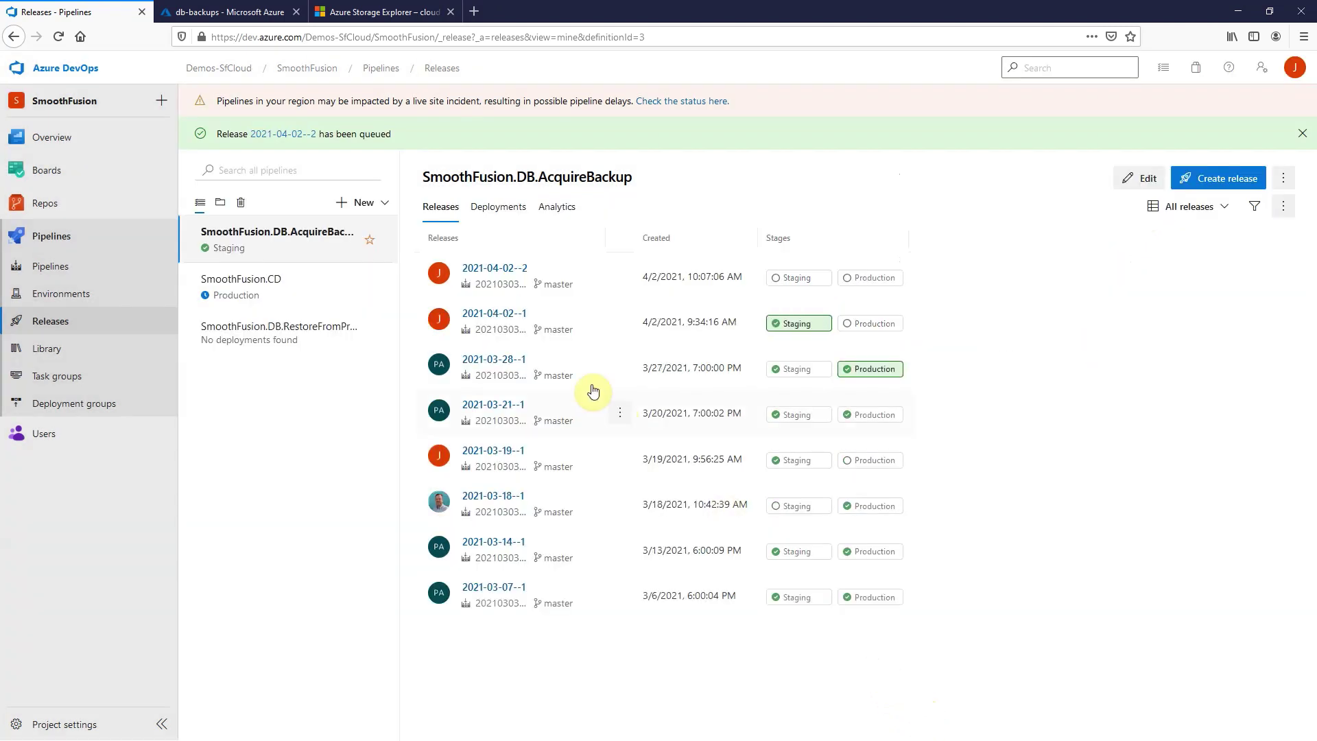
pyautogui.moveTo(529, 272)
pyautogui.click(509, 267)
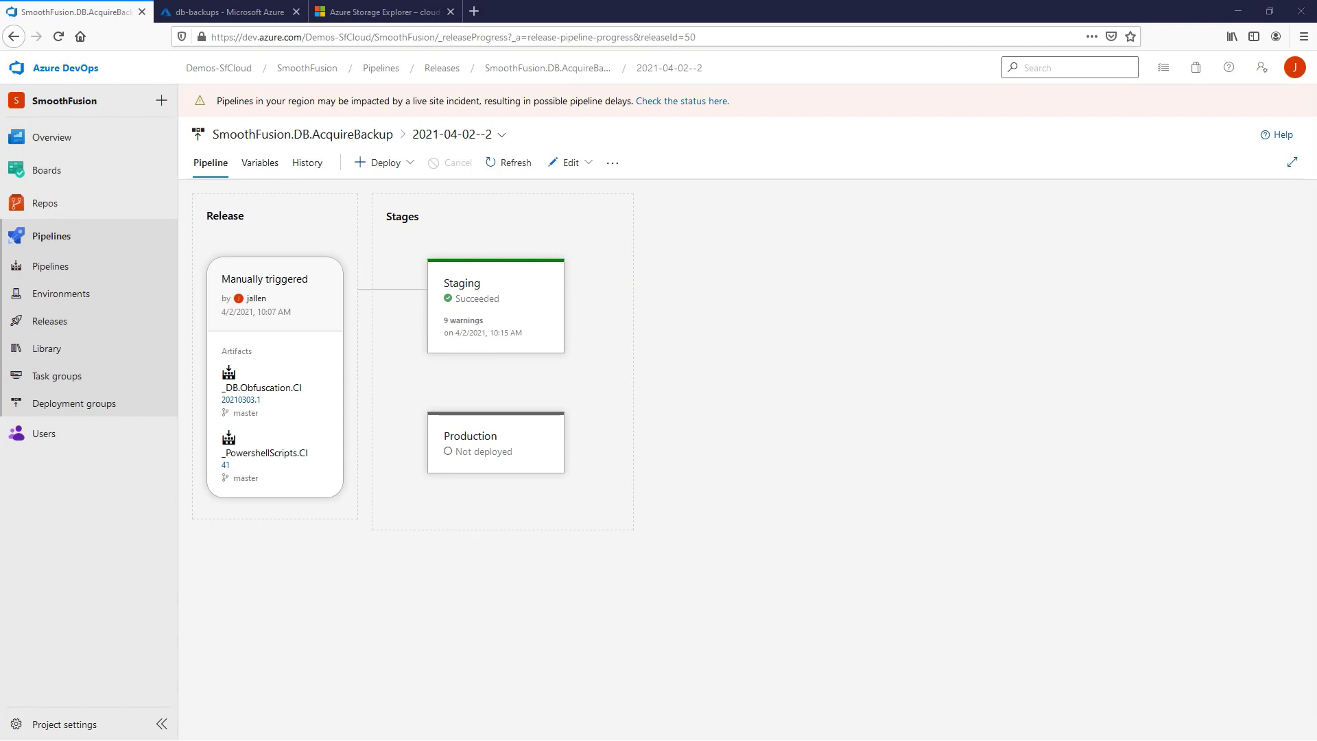
pyautogui.click(228, 19)
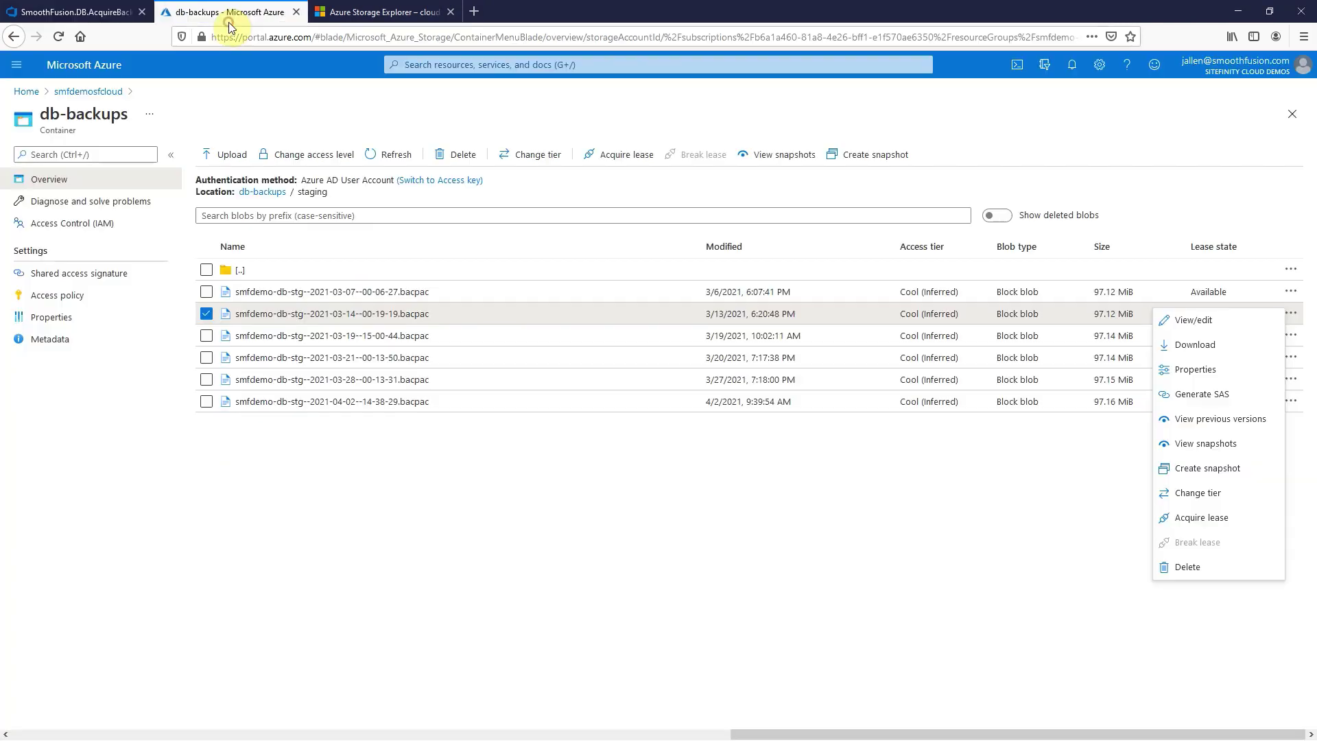
pyautogui.click(391, 153)
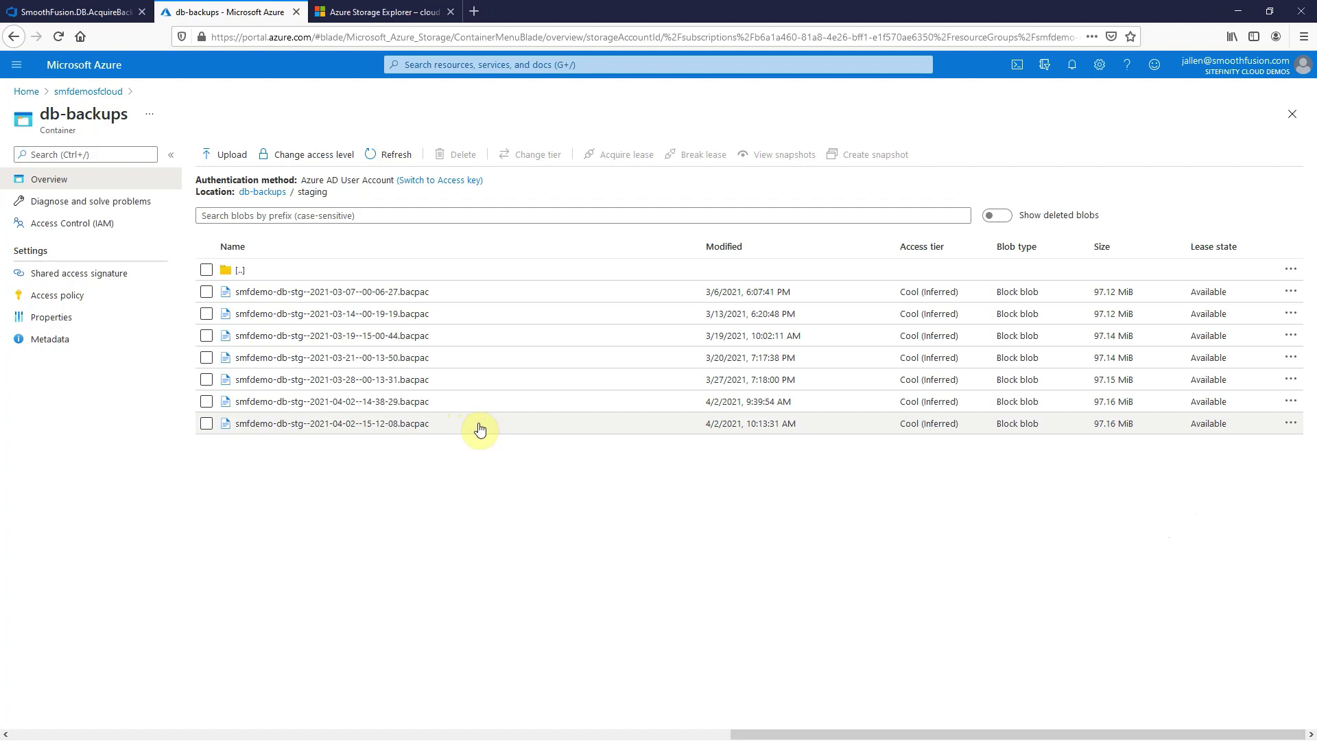
# Step: Refresh the db-backups staging folder in Storage Explorer to list seven backups, newest 4/2/2021
pyautogui.click(360, 11)
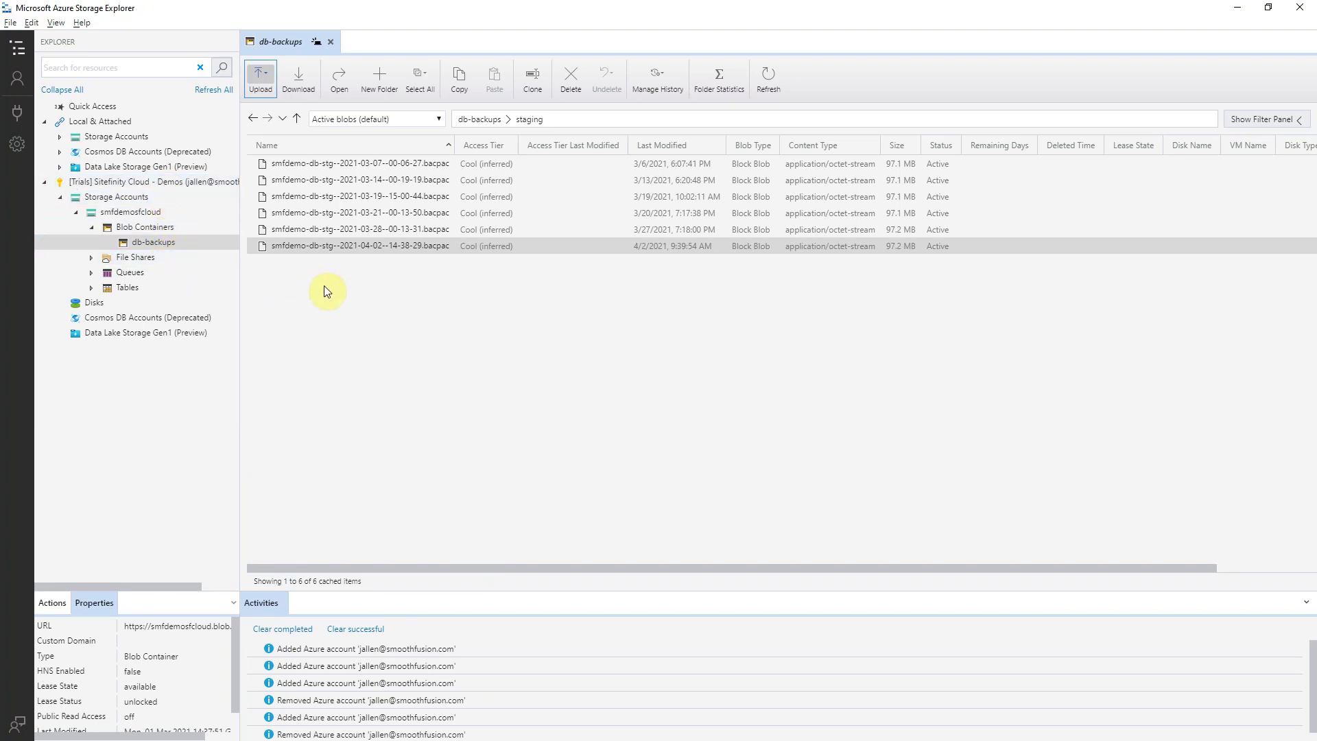
pyautogui.click(769, 80)
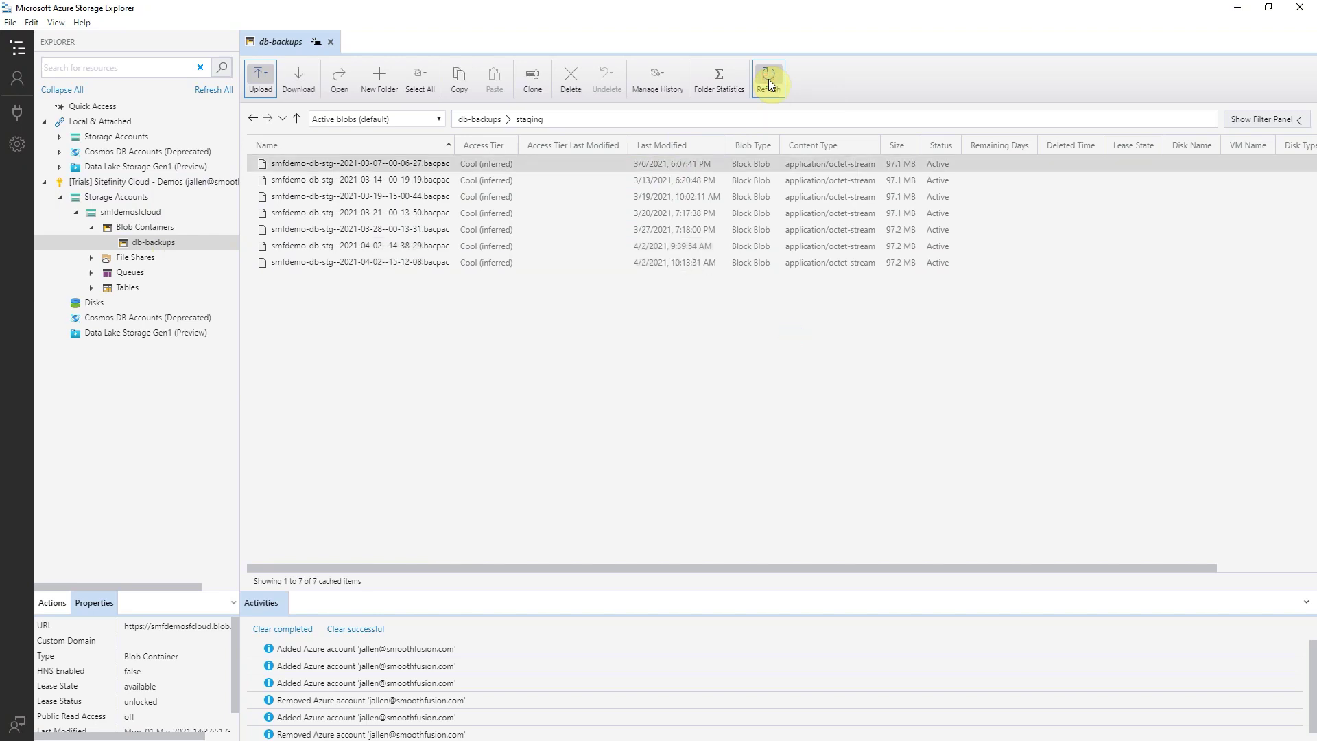
pyautogui.click(768, 80)
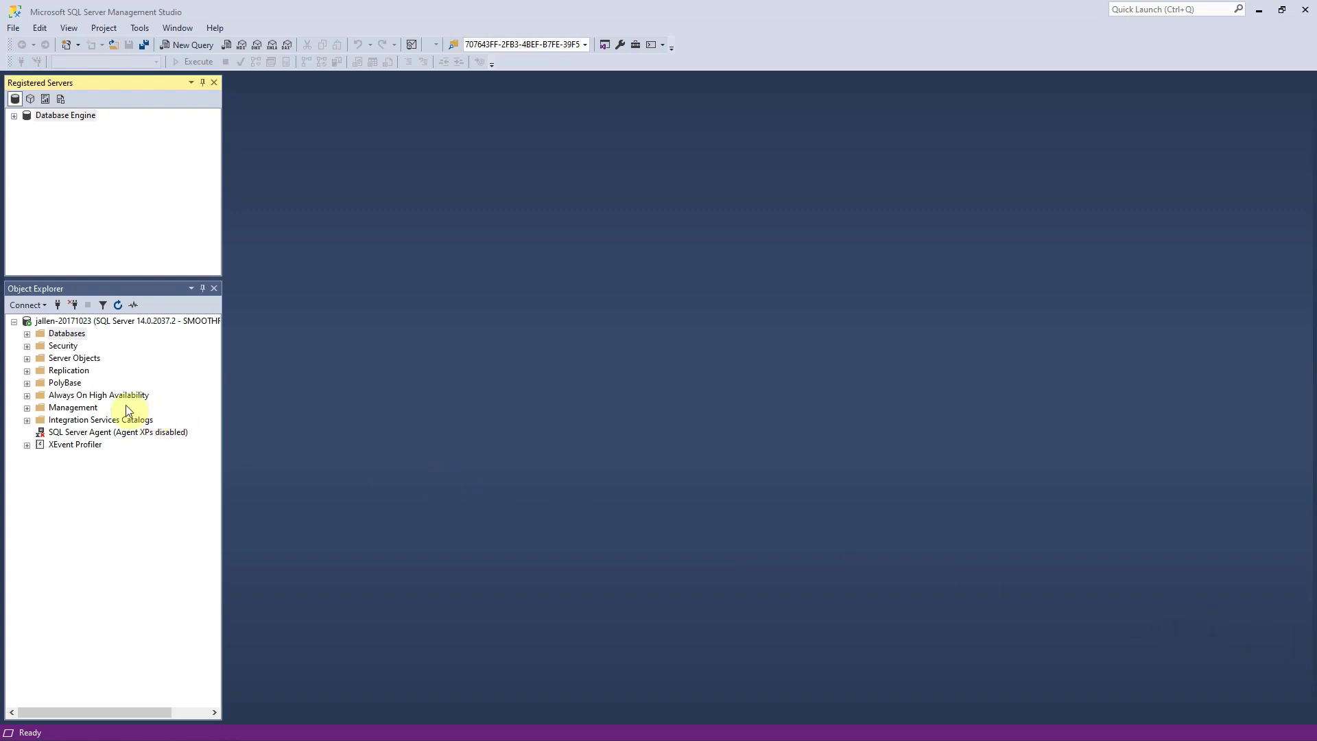
# Step: Start a data-tier import from the downloaded staging .bacpac file
pyautogui.rightClick(72, 336)
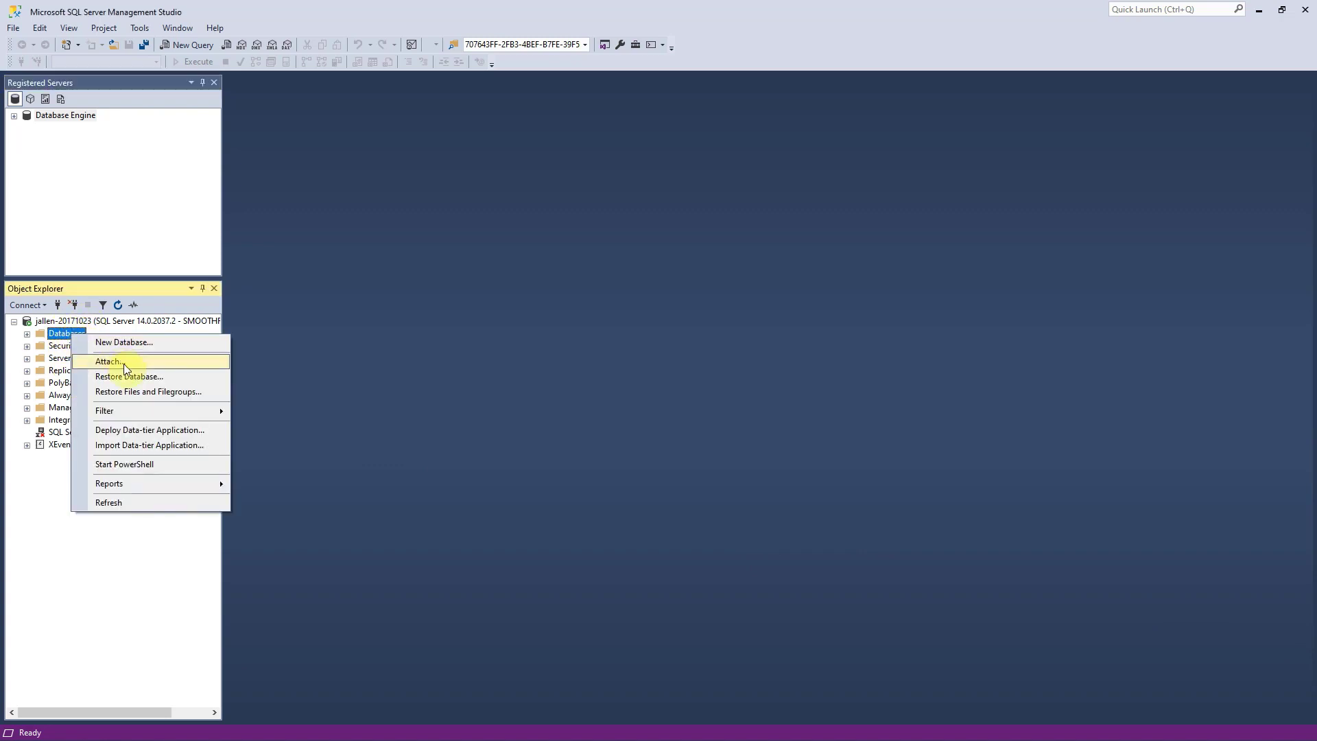
pyautogui.click(146, 445)
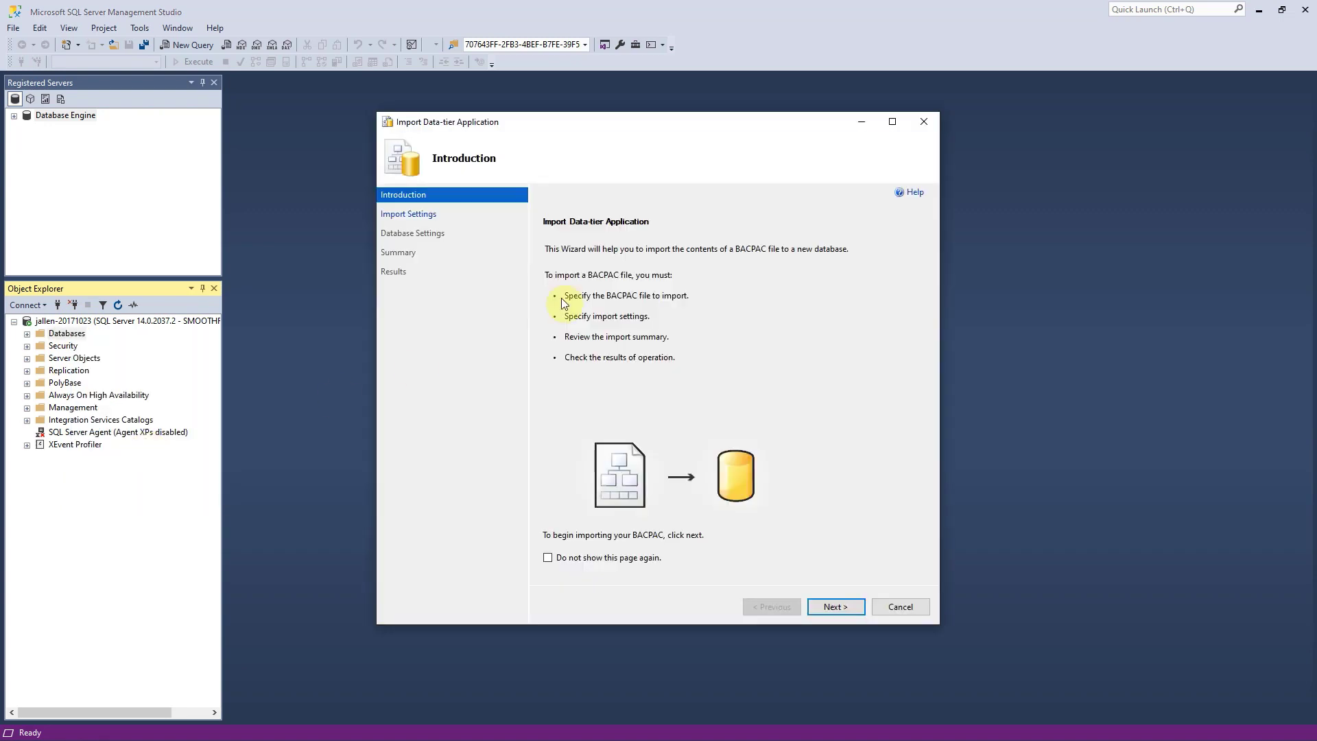
pyautogui.click(824, 607)
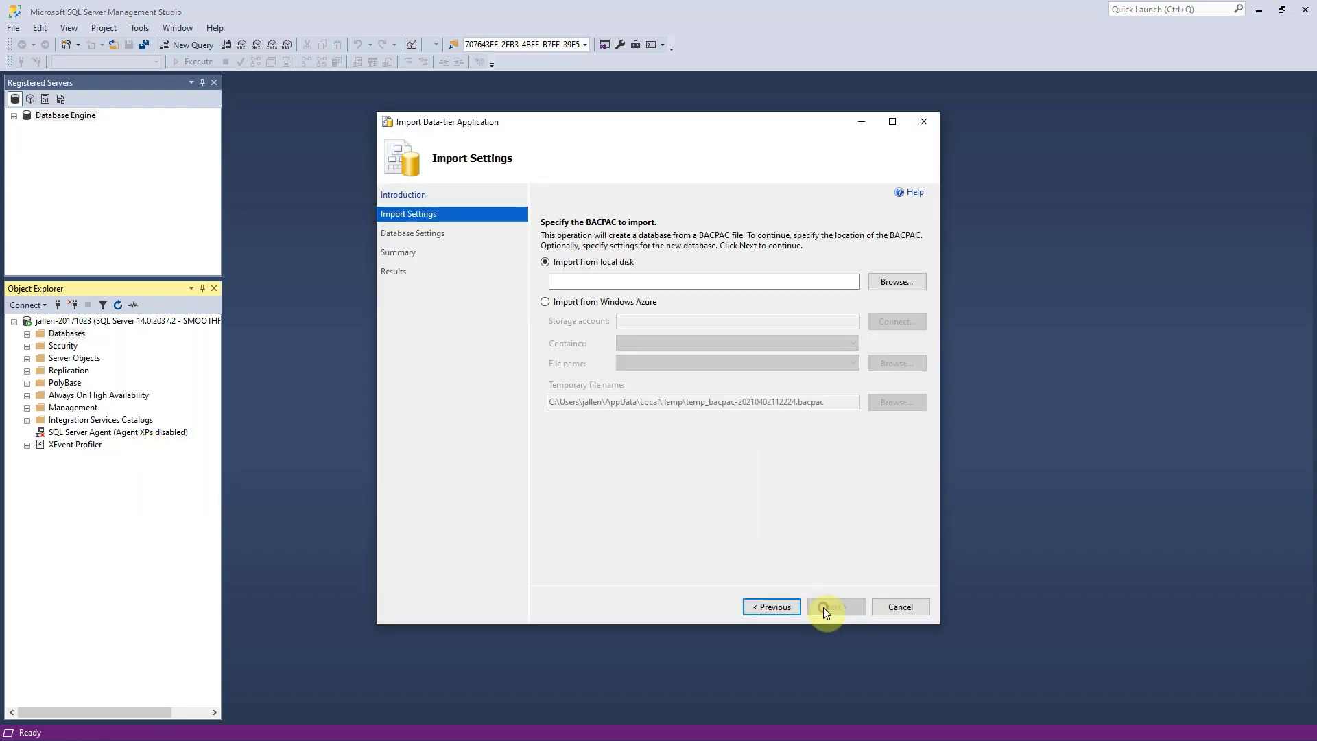
pyautogui.click(898, 282)
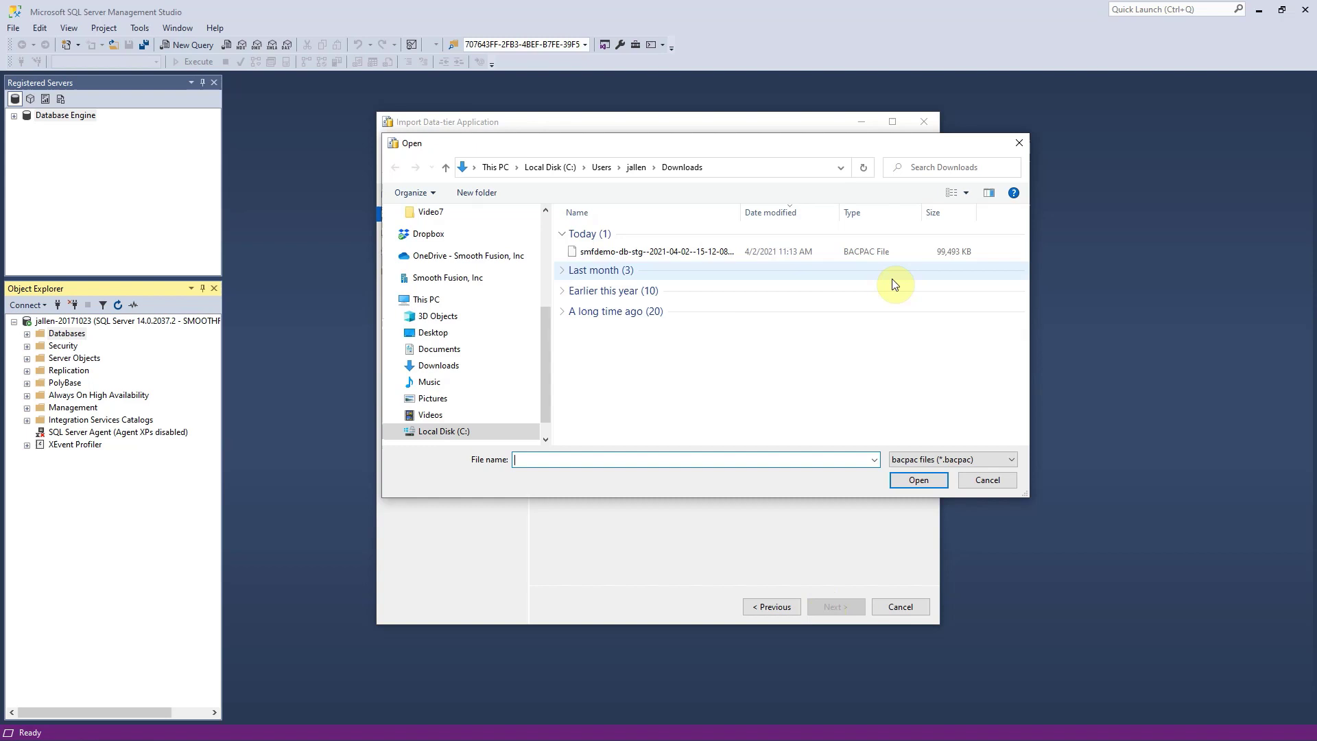
pyautogui.click(670, 251)
pyautogui.click(919, 480)
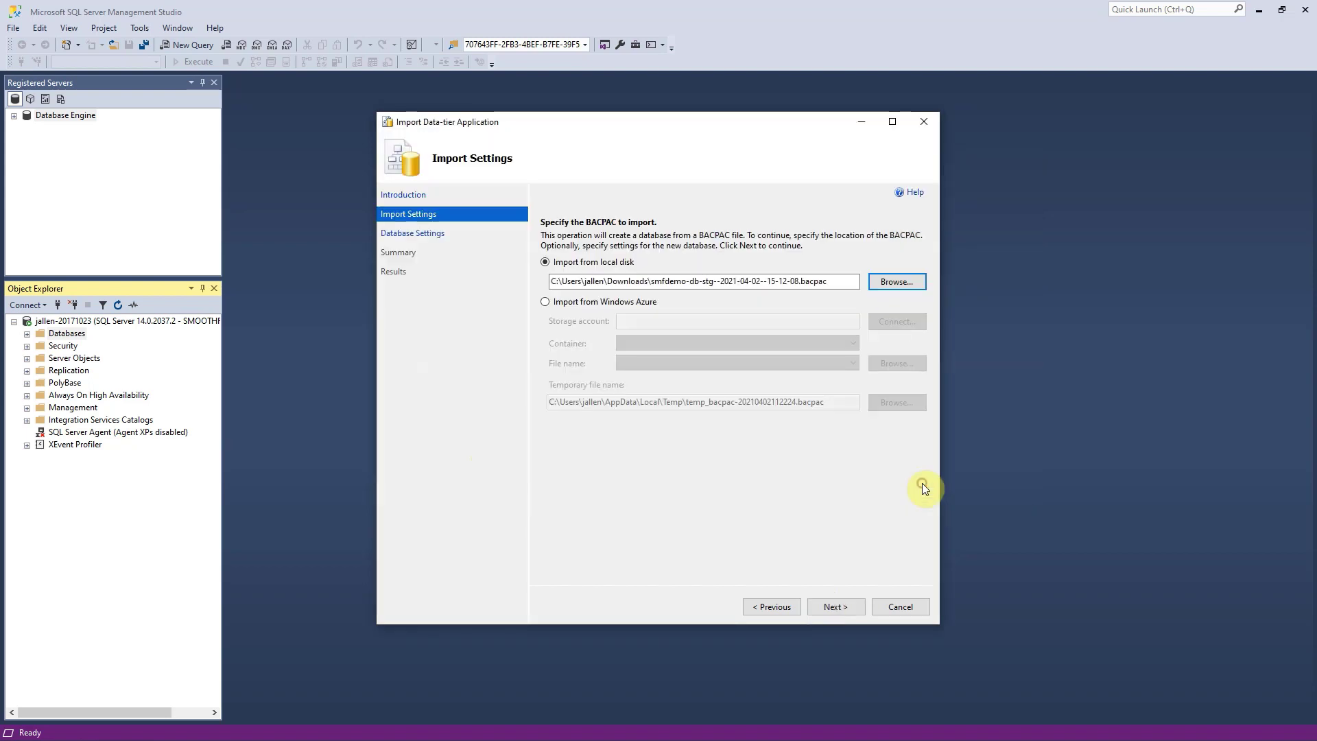
# Step: Name the new database smfdemo-db-stg and run the import
pyautogui.click(824, 608)
pyautogui.moveTo(710, 314); pyautogui.dragTo(406, 312)
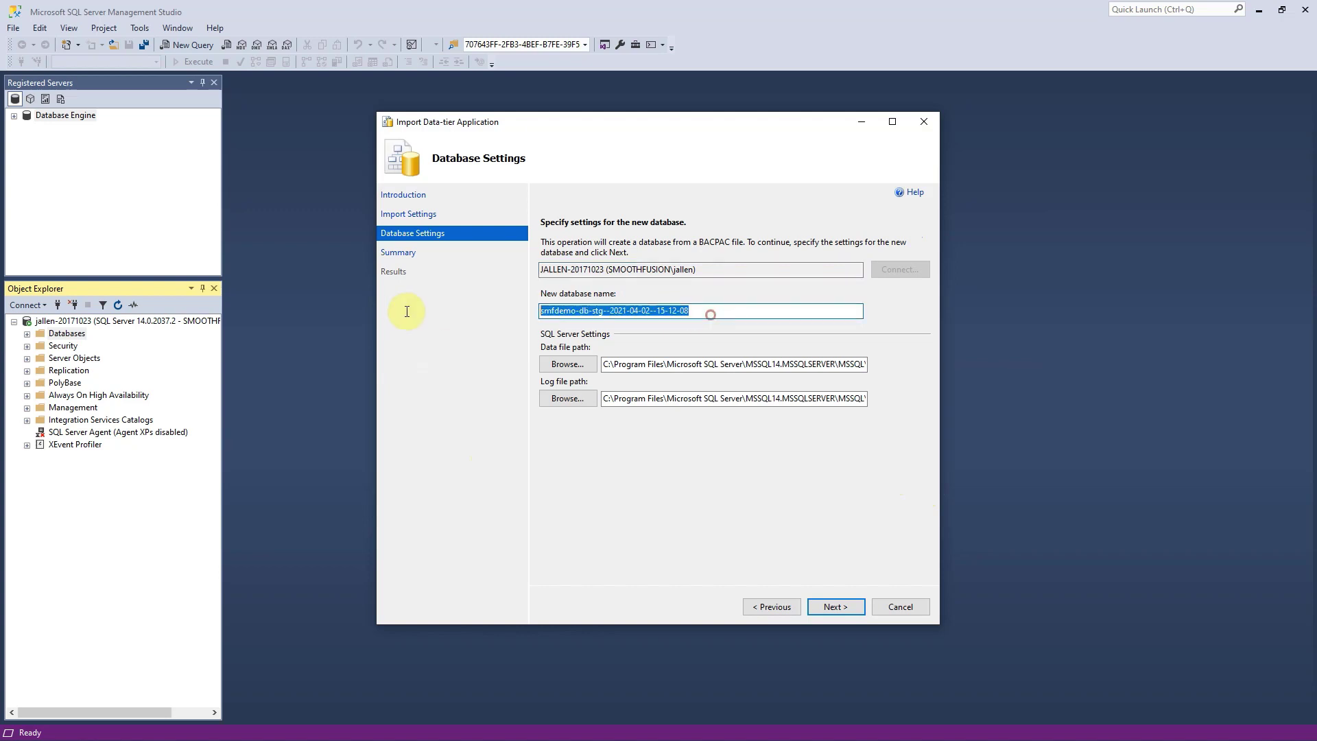
pyautogui.write('smfdemo-db-stg')
pyautogui.click(824, 606)
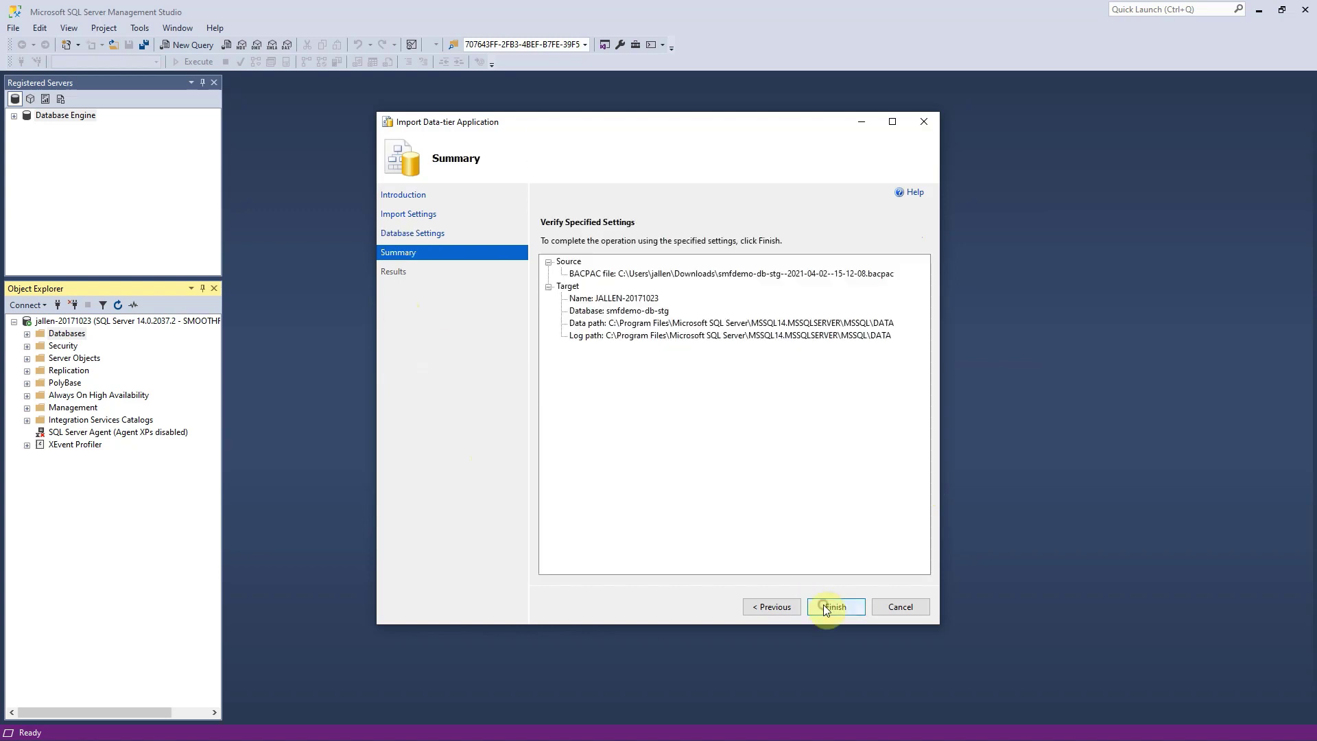
pyautogui.click(822, 608)
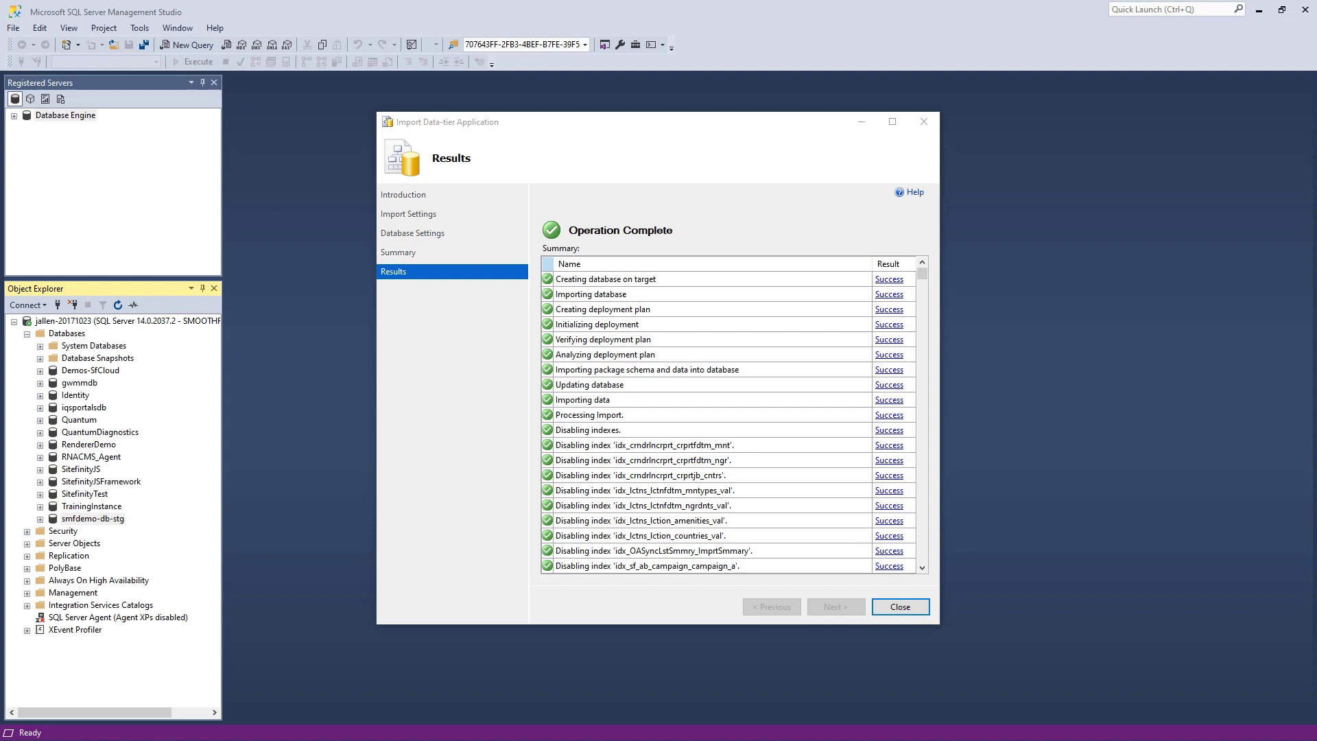
# Step: Paste the local smfdemo-db-stg connection string into SitefinityWebApp's Web.config and save it
pyautogui.click(915, 609)
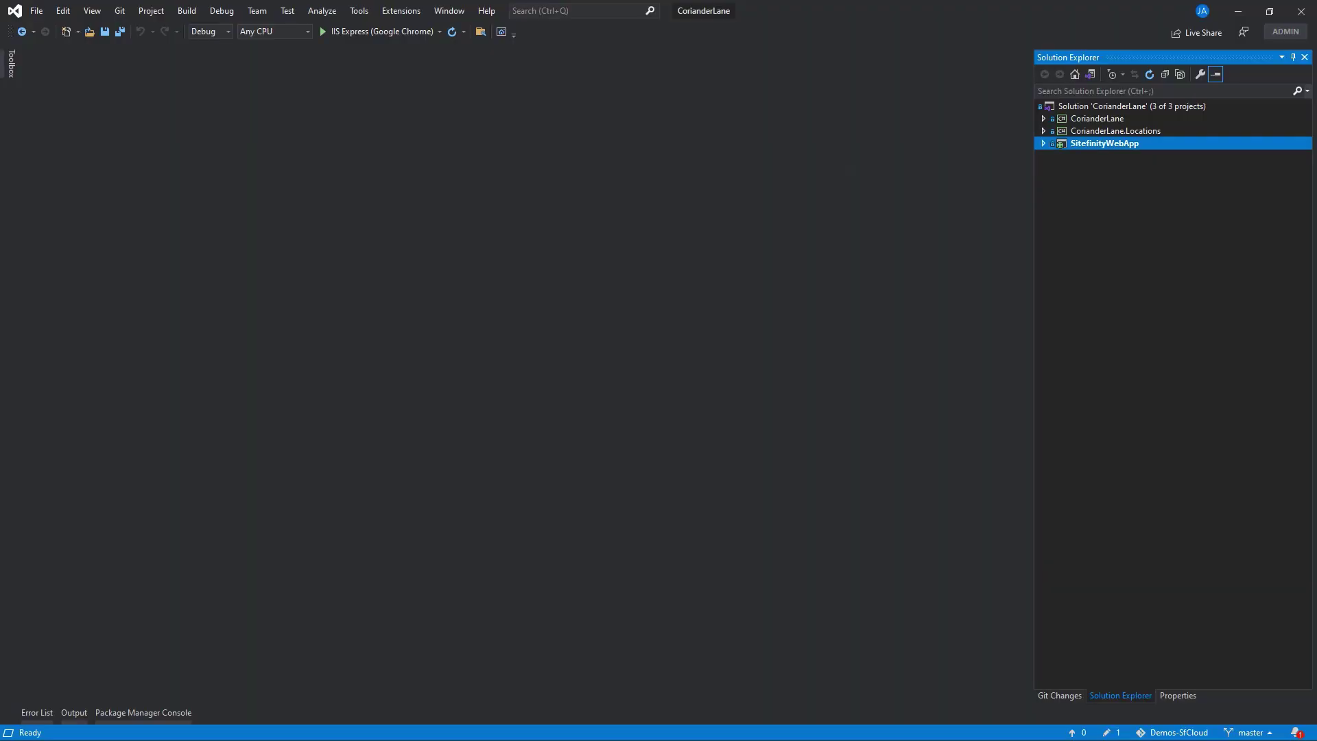
pyautogui.click(1044, 144)
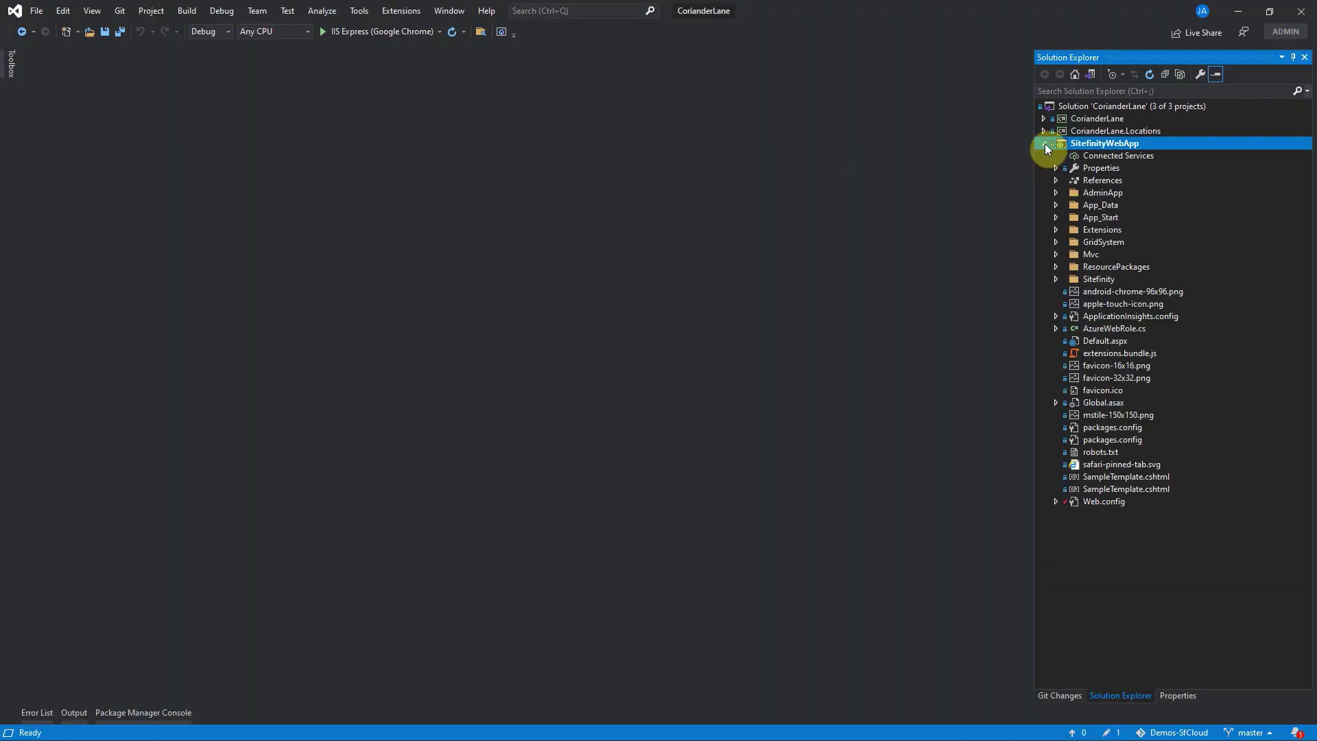
pyautogui.doubleClick(1105, 500)
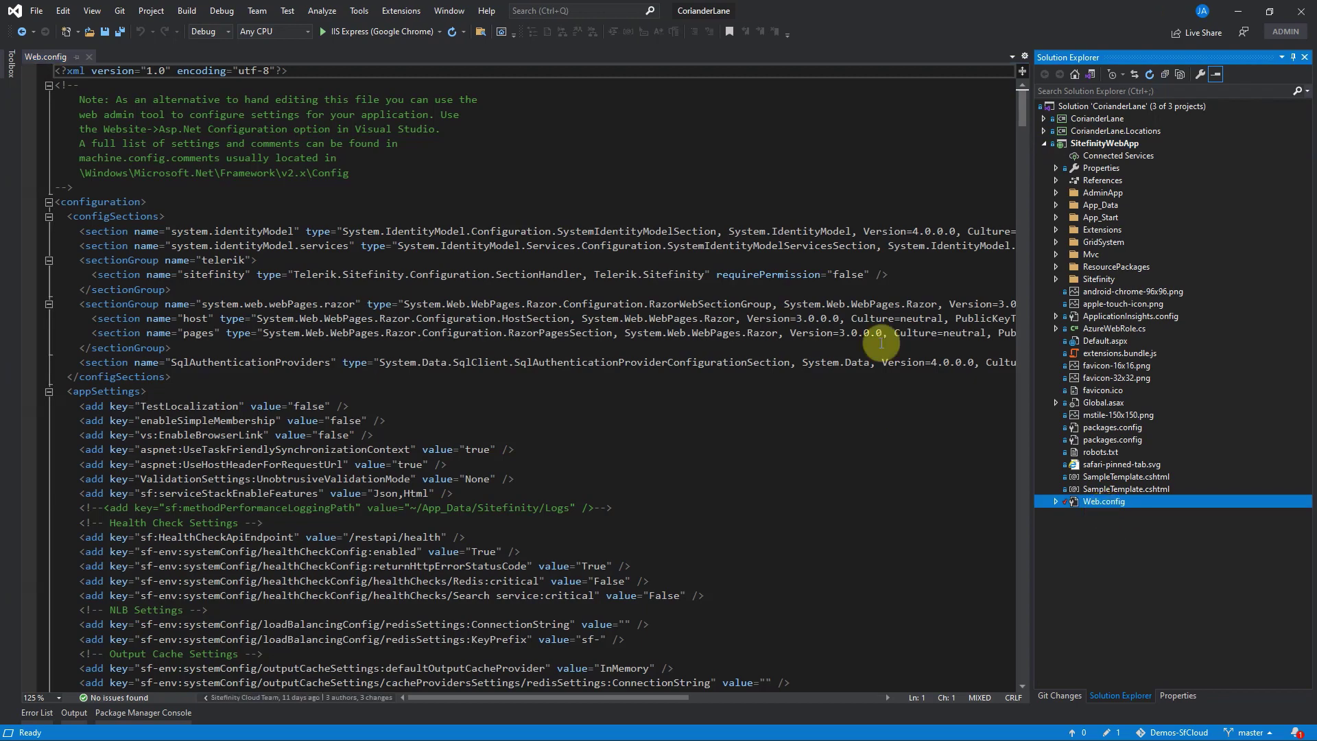
pyautogui.moveTo(1022, 118); pyautogui.dragTo(1035, 209)
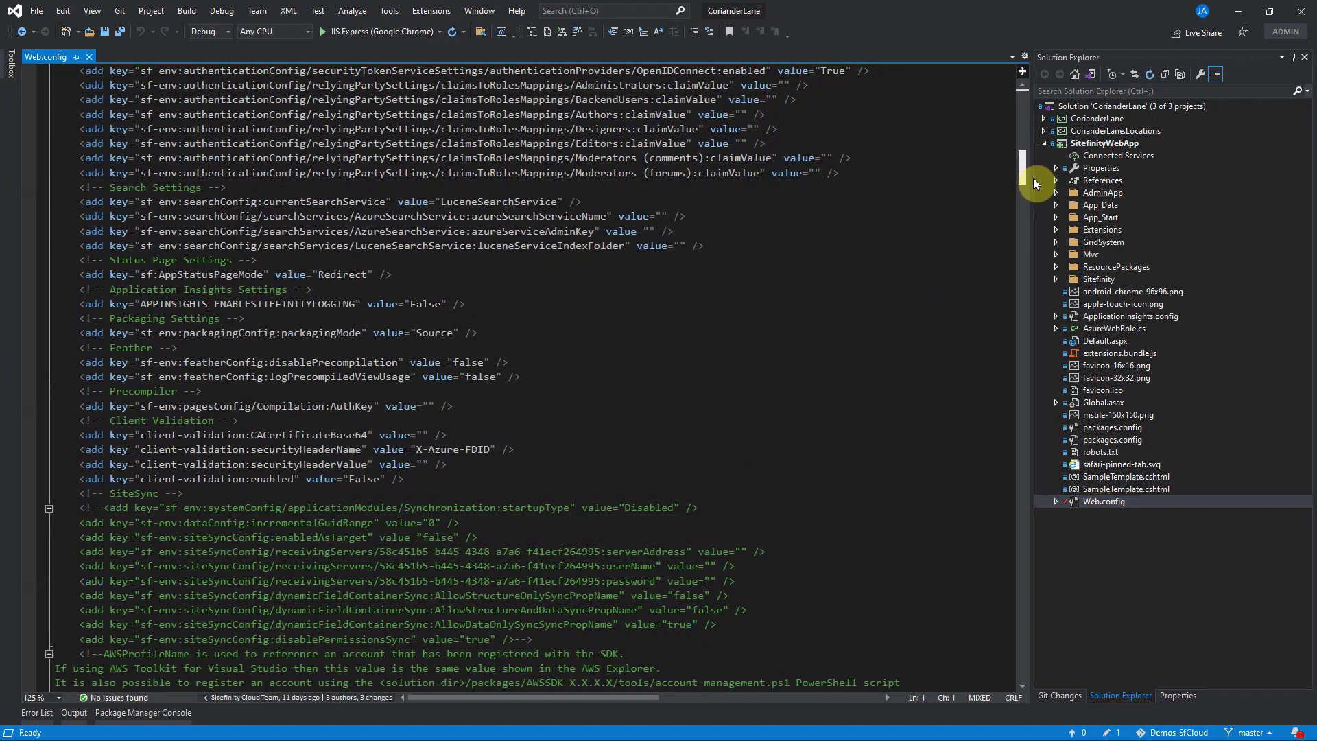
pyautogui.tripleClick(610, 306)
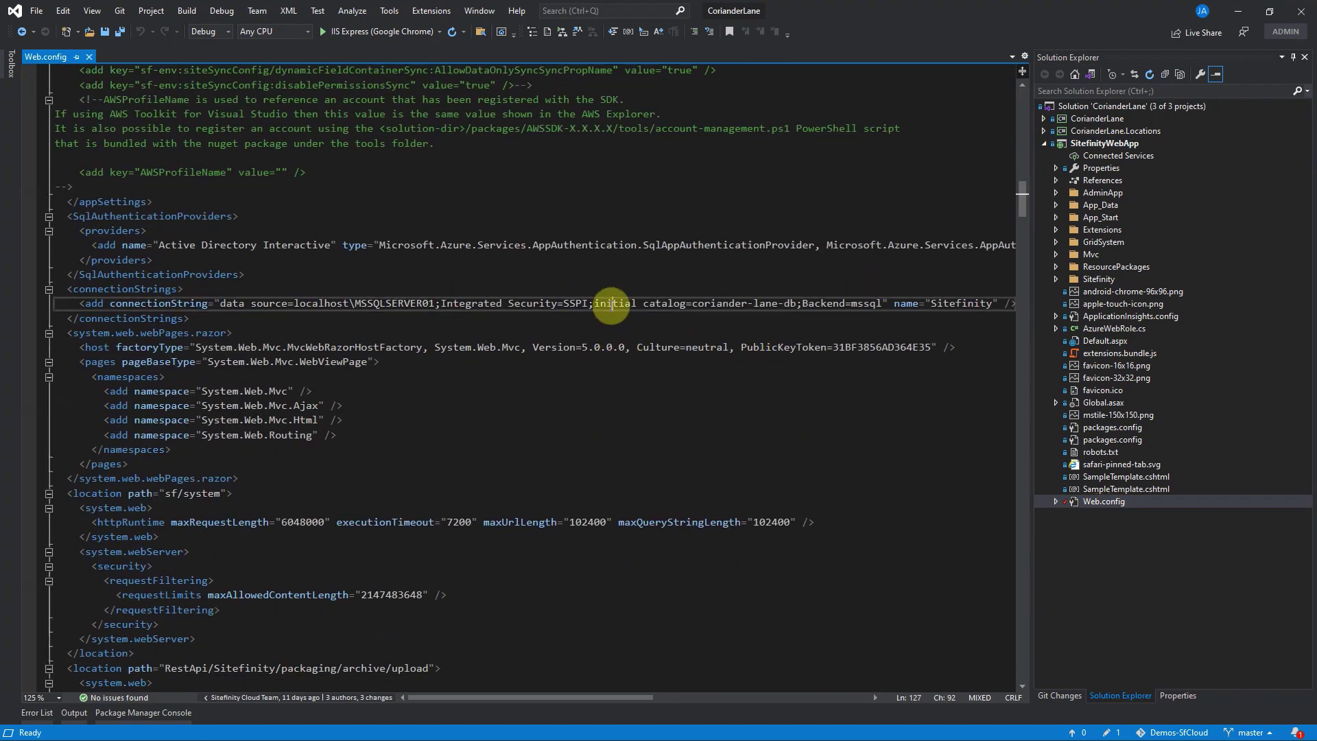
pyautogui.hotkey('ctrl', 'v')
pyautogui.hotkey('ctrl', 's')
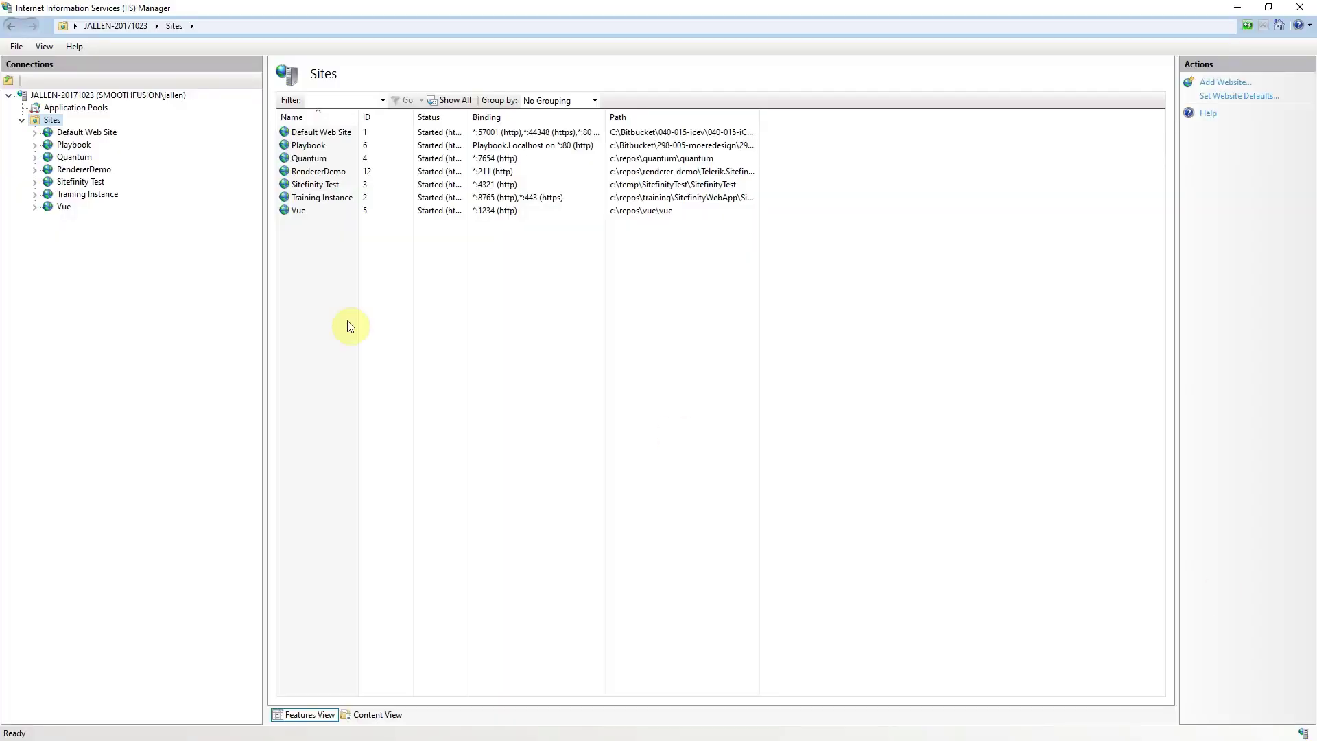
# Step: Add website DemoSite at c:\repos\Demos-SfCloud\SitefinityWebApp bound to port 18080
pyautogui.rightClick(51, 118)
pyautogui.click(86, 127)
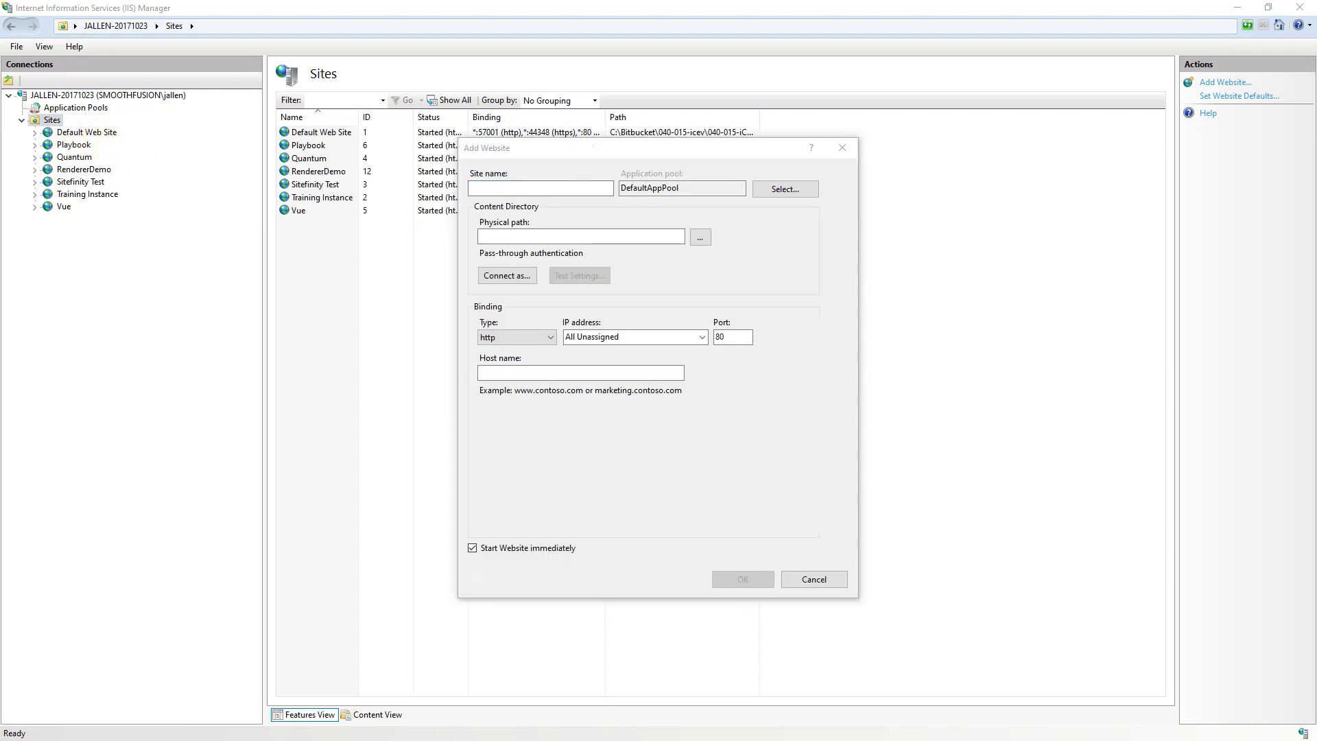
pyautogui.click(480, 190)
pyautogui.write('D')
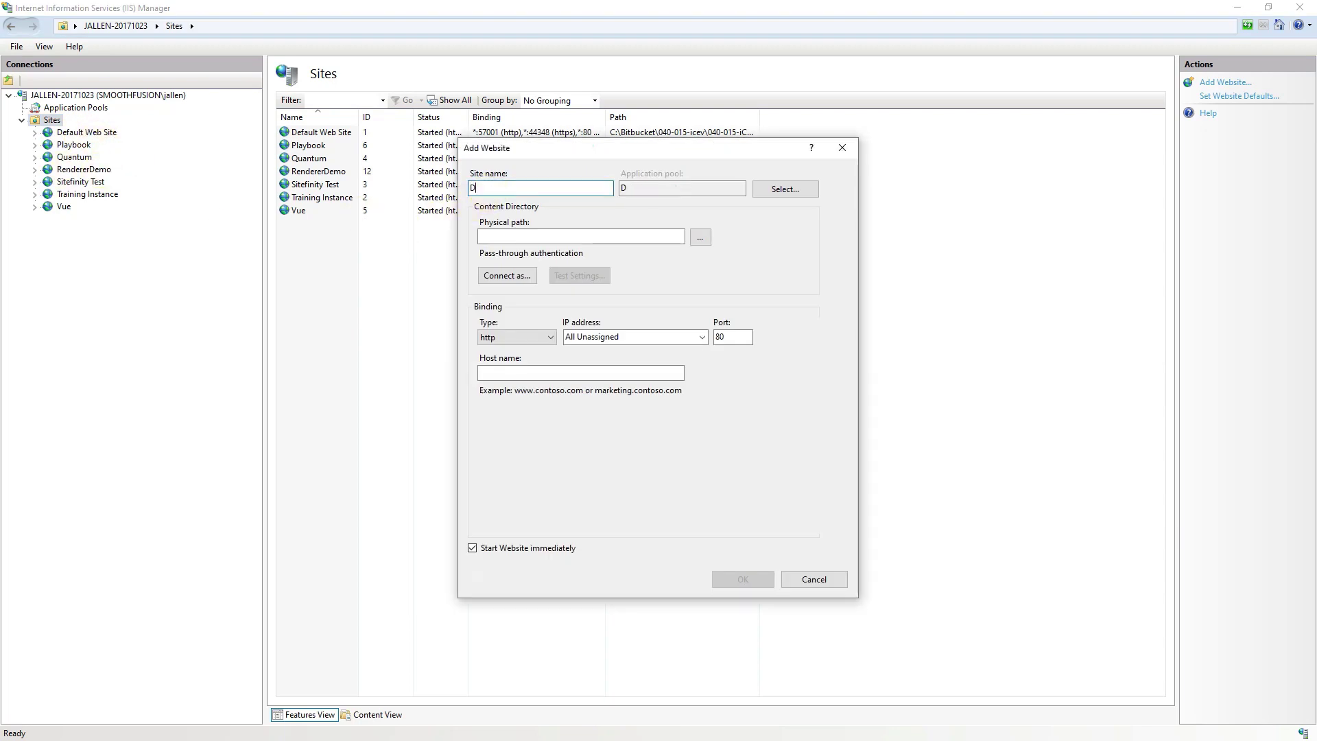
pyautogui.write('emoSite')
pyautogui.press('Tab')
pyautogui.press('Tab')
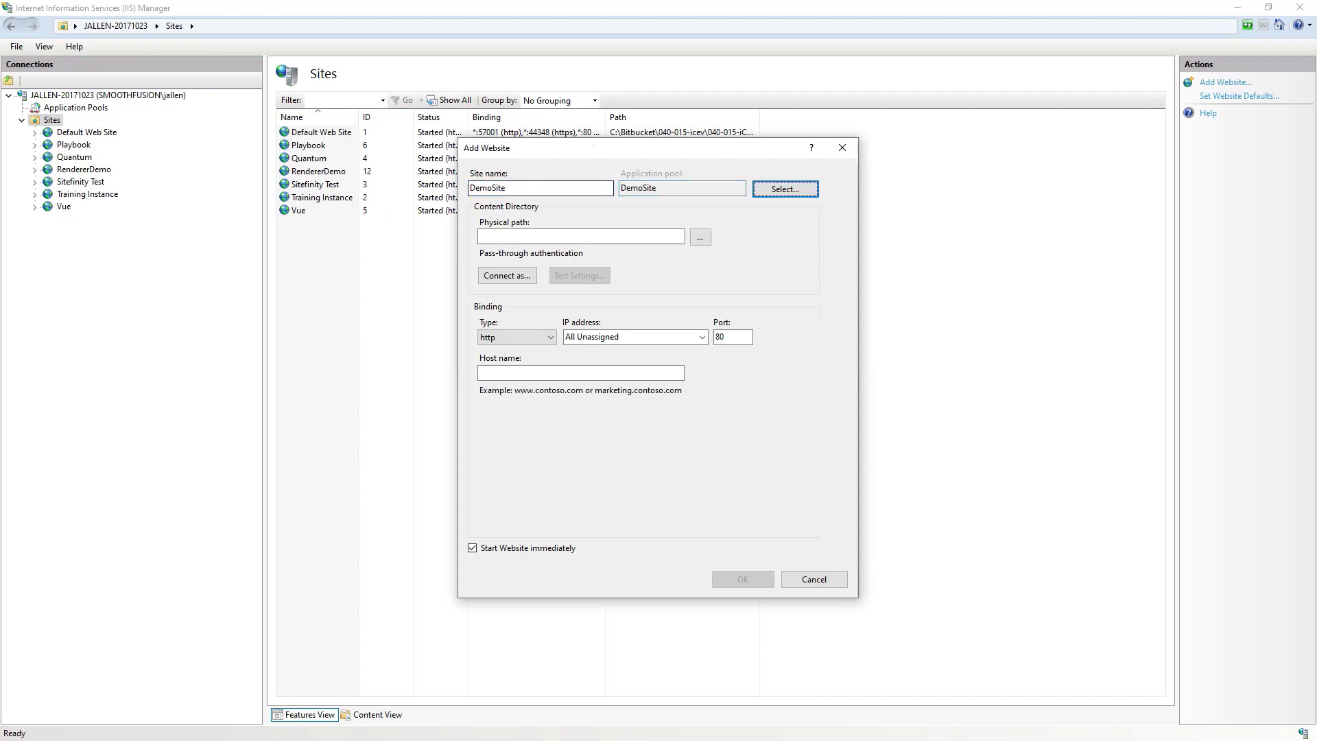
pyautogui.press('Tab')
pyautogui.write('c:\\repos\\Demos-SfCloud\\SitefinityWebApp')
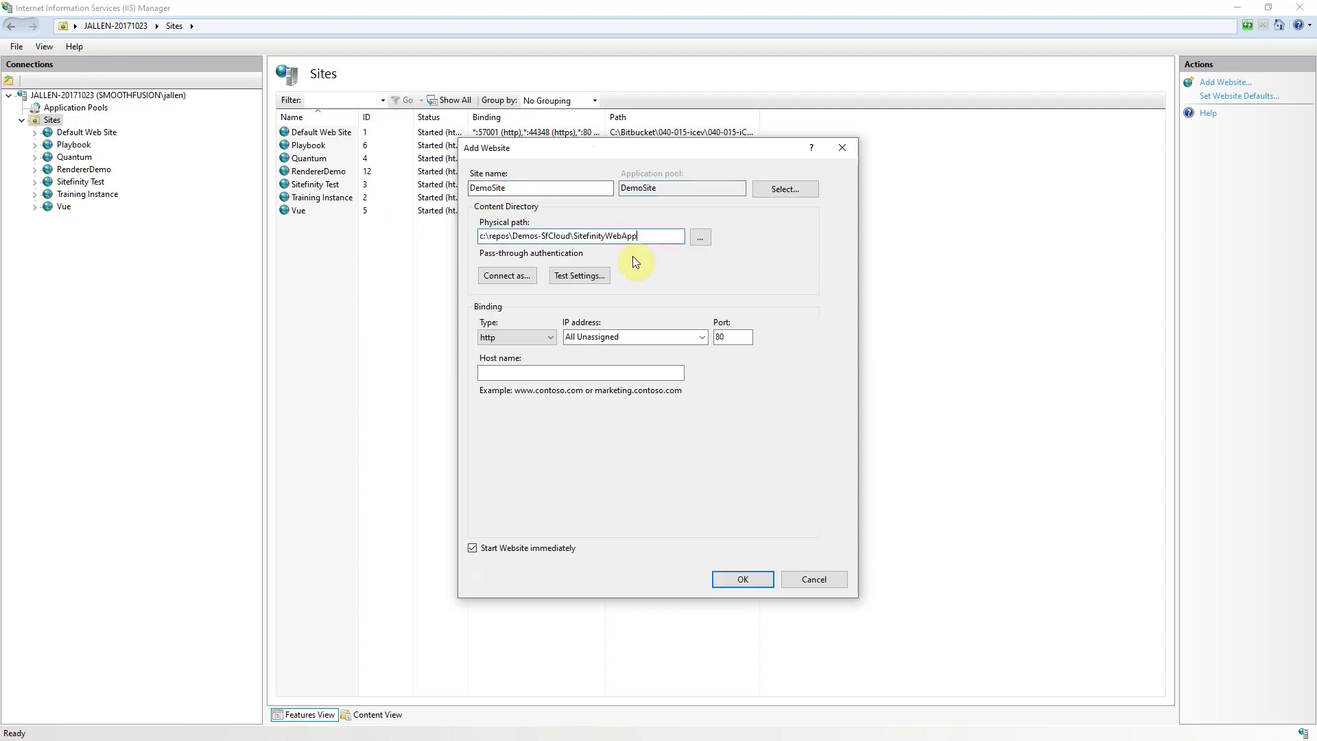
pyautogui.click(716, 338)
pyautogui.write('180')
pyautogui.click(750, 579)
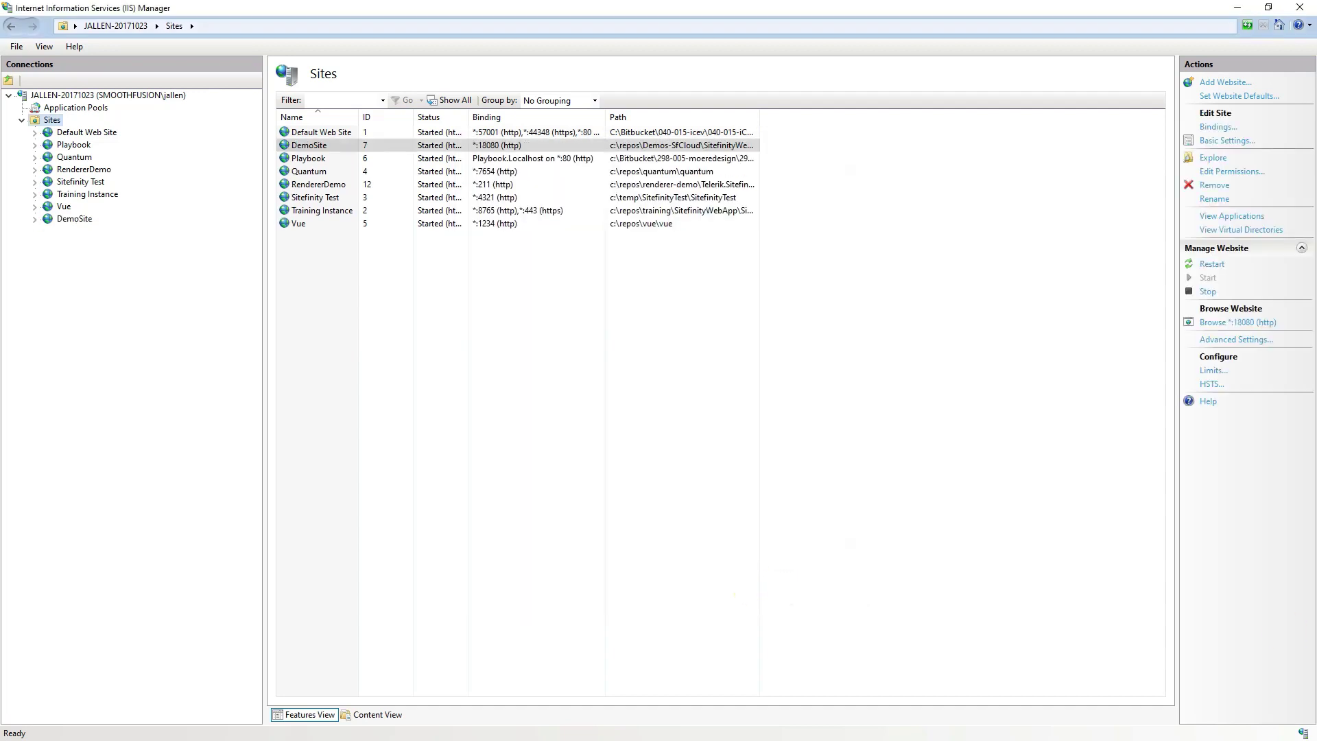
# Step: Load localhost:18080 in a new Firefox tab
pyautogui.hotkey('alt', 'Tab')
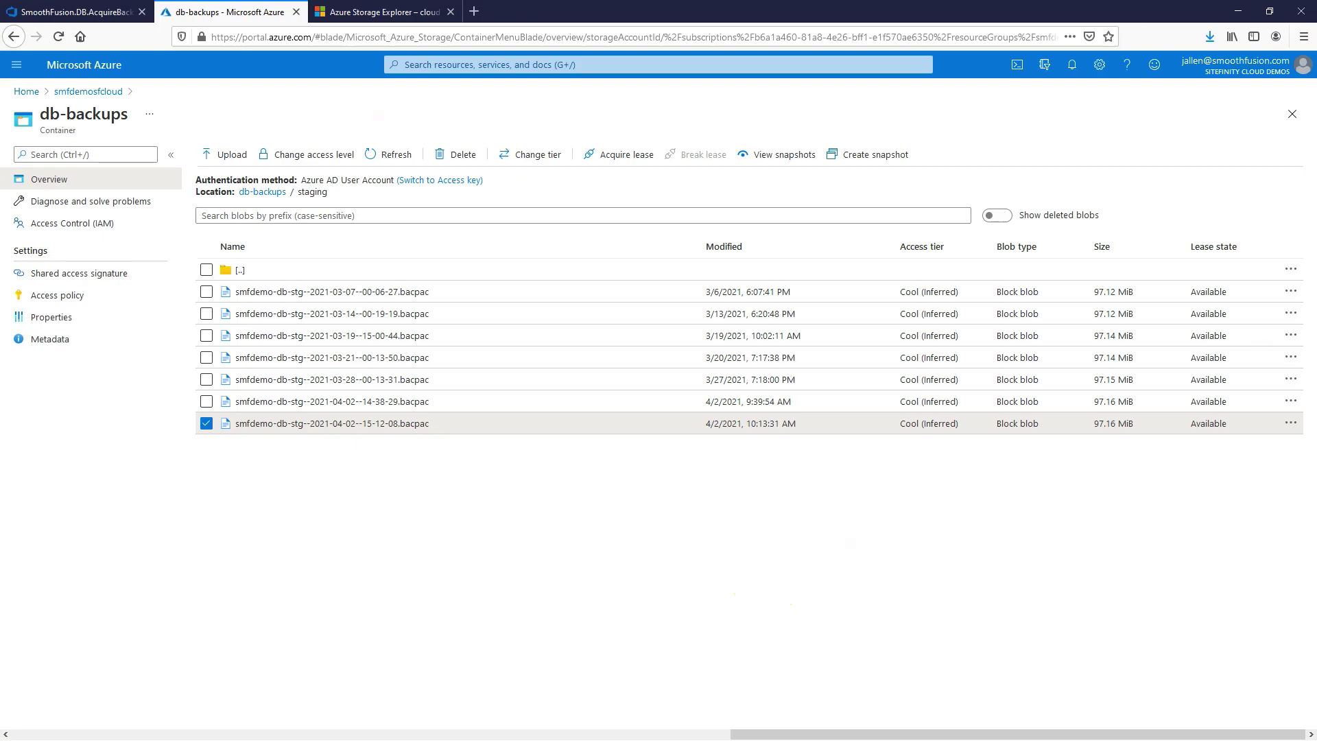
pyautogui.click(474, 12)
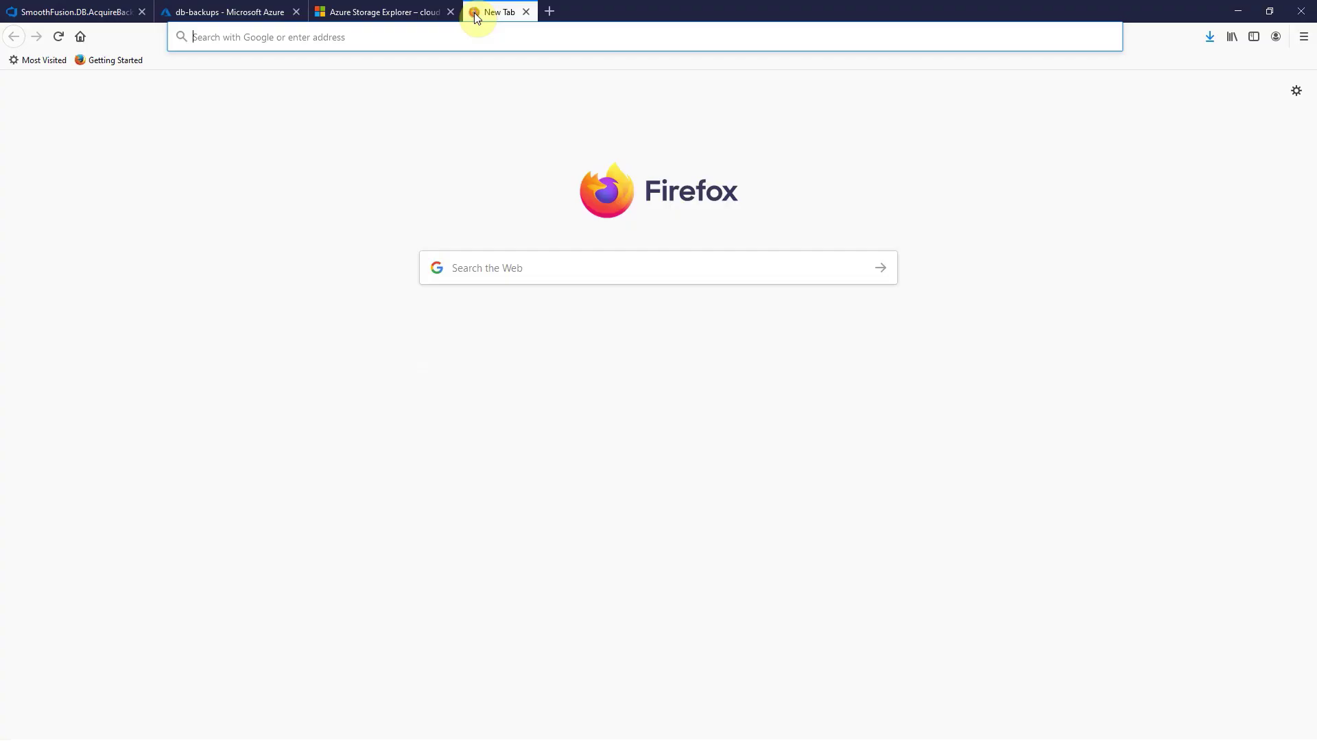
pyautogui.write('loc')
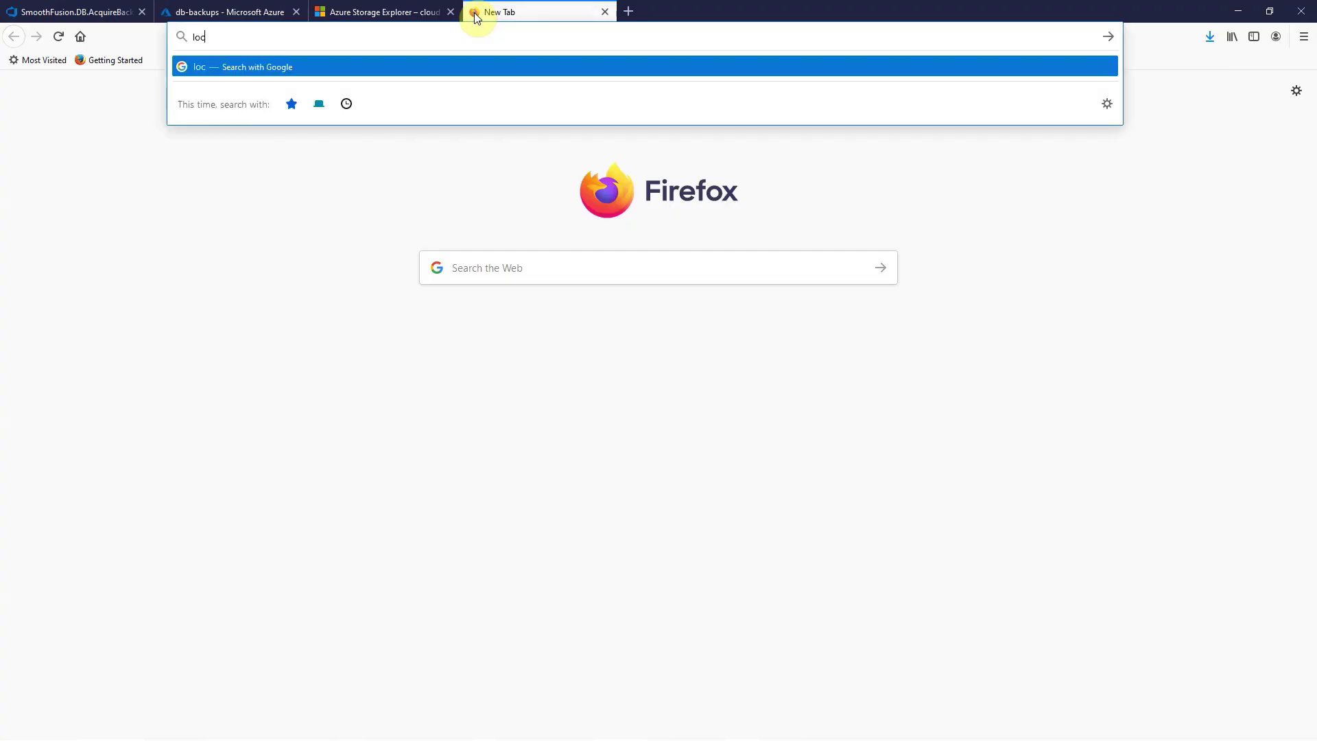
pyautogui.write('alhost:18')
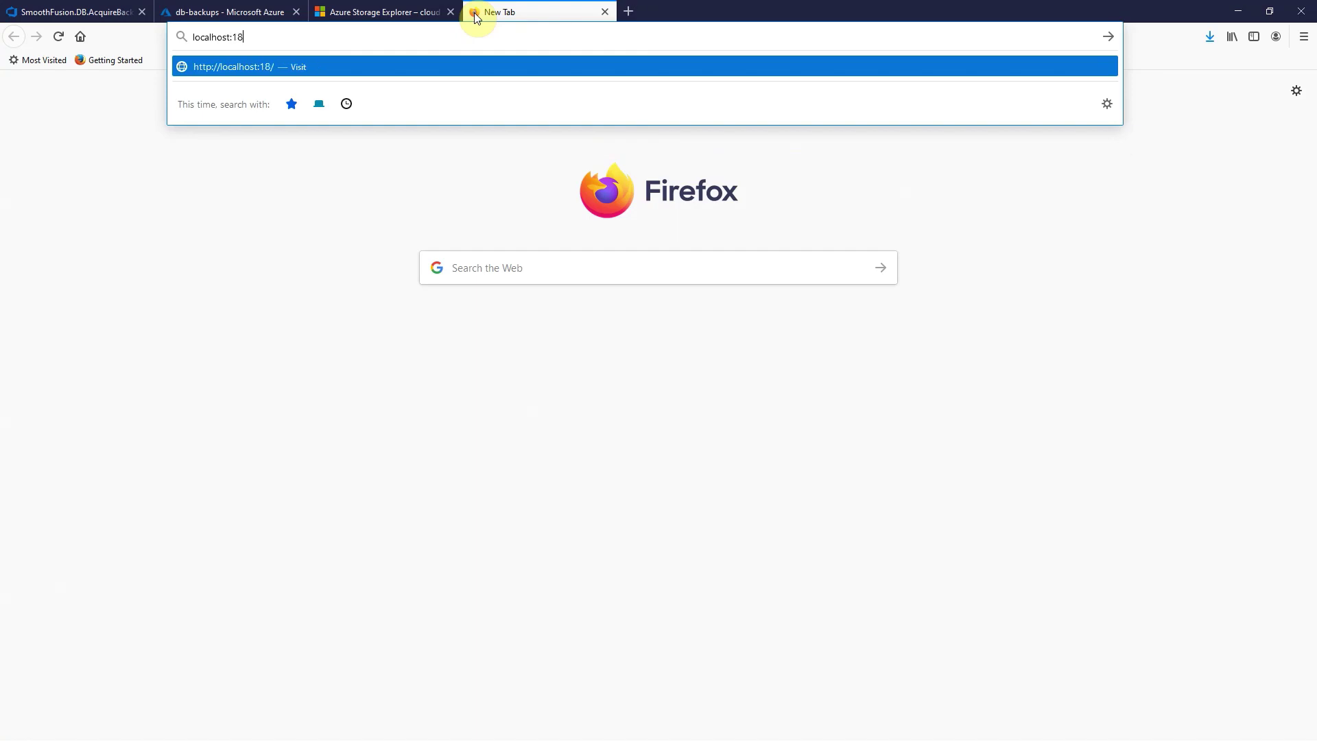
pyautogui.write('080')
pyautogui.press('Return')
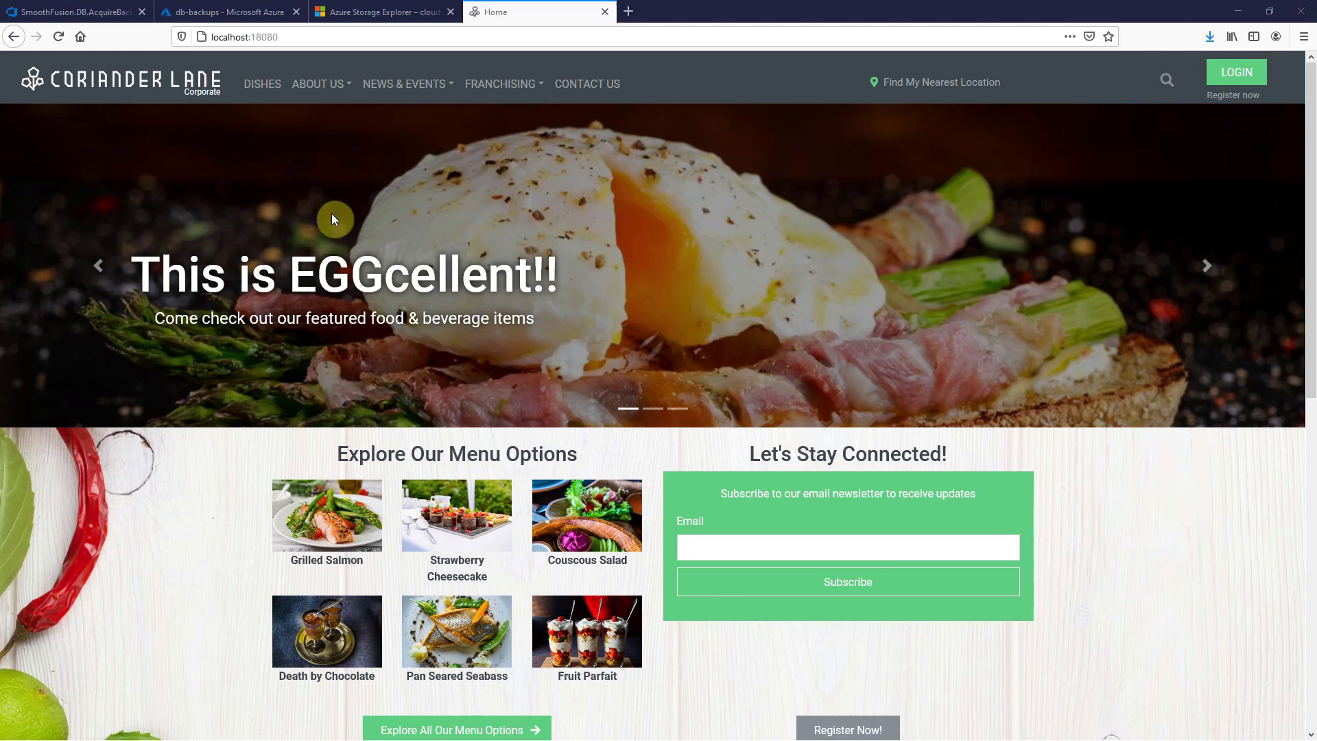
# Step: Go to localhost:18080/Sitefinity and sign in via Sitefinity Cloud (Azure B2B)
pyautogui.click(306, 35)
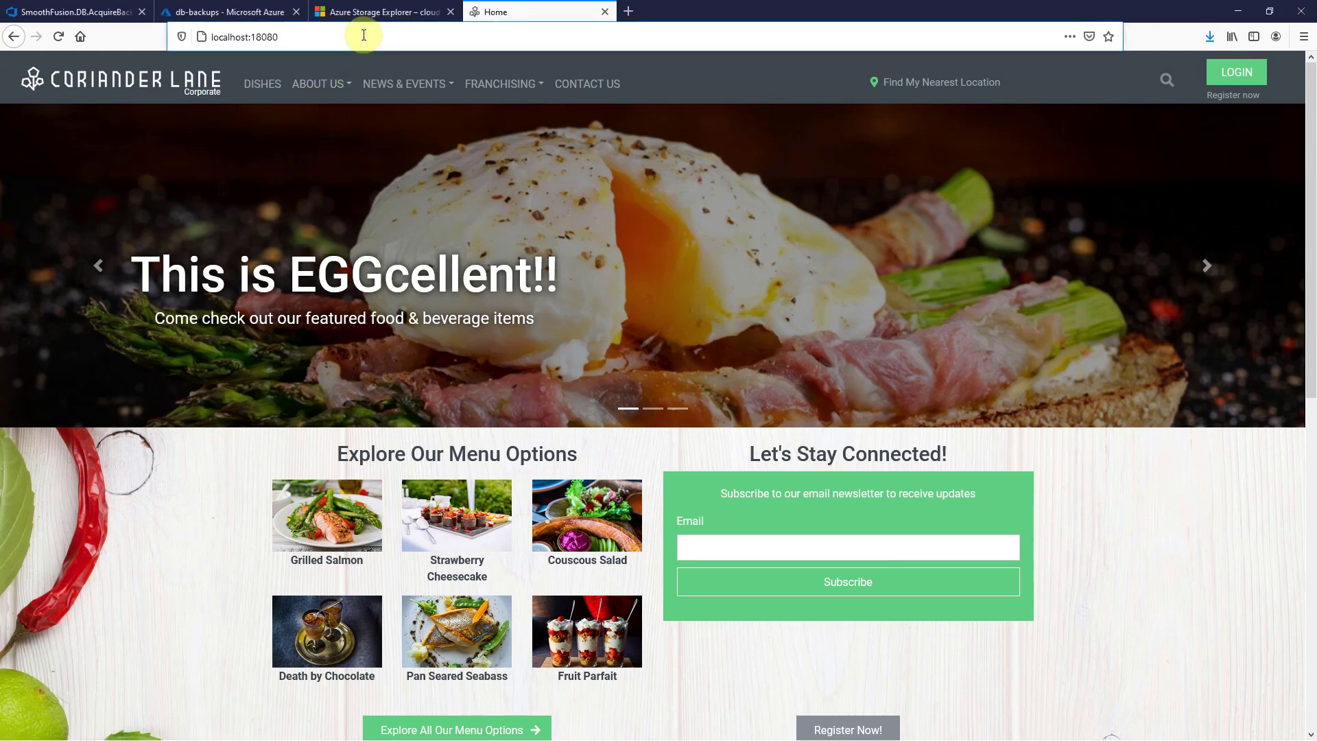
pyautogui.write('/Sitefinity')
pyautogui.press('Return')
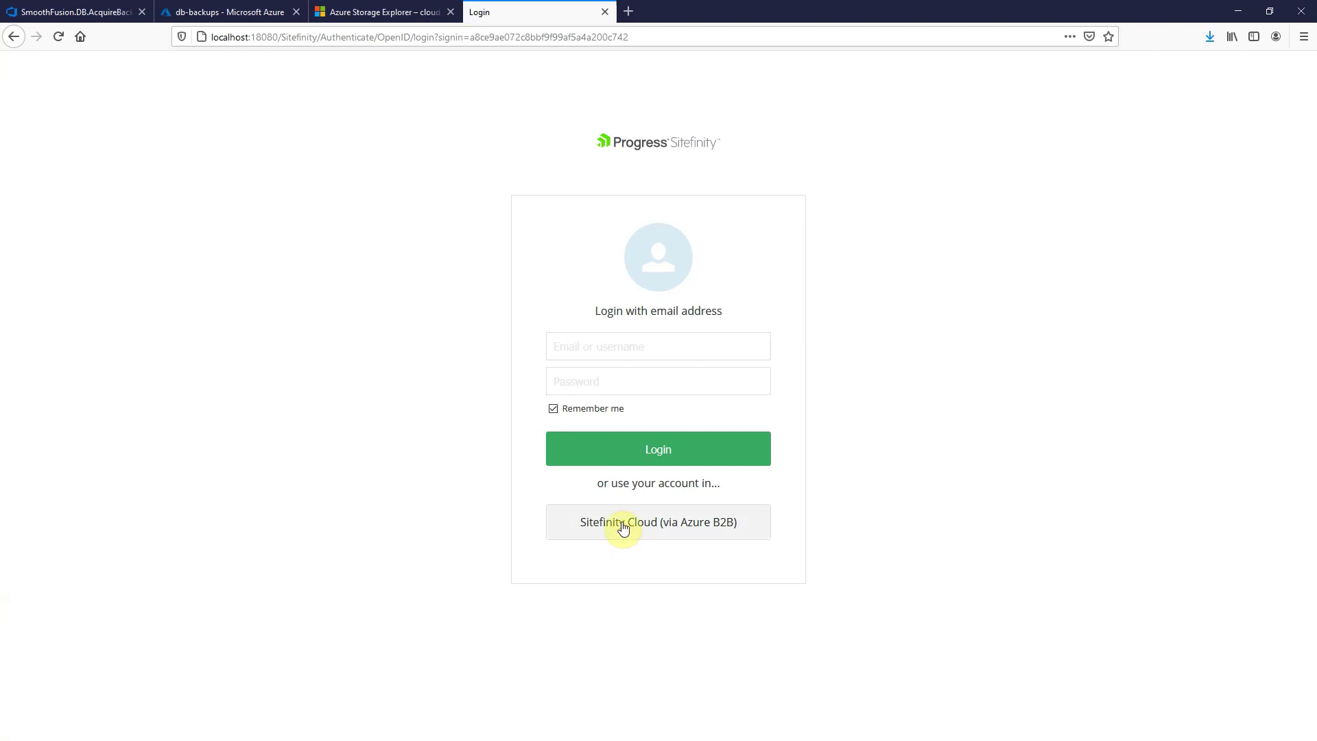
pyautogui.click(623, 525)
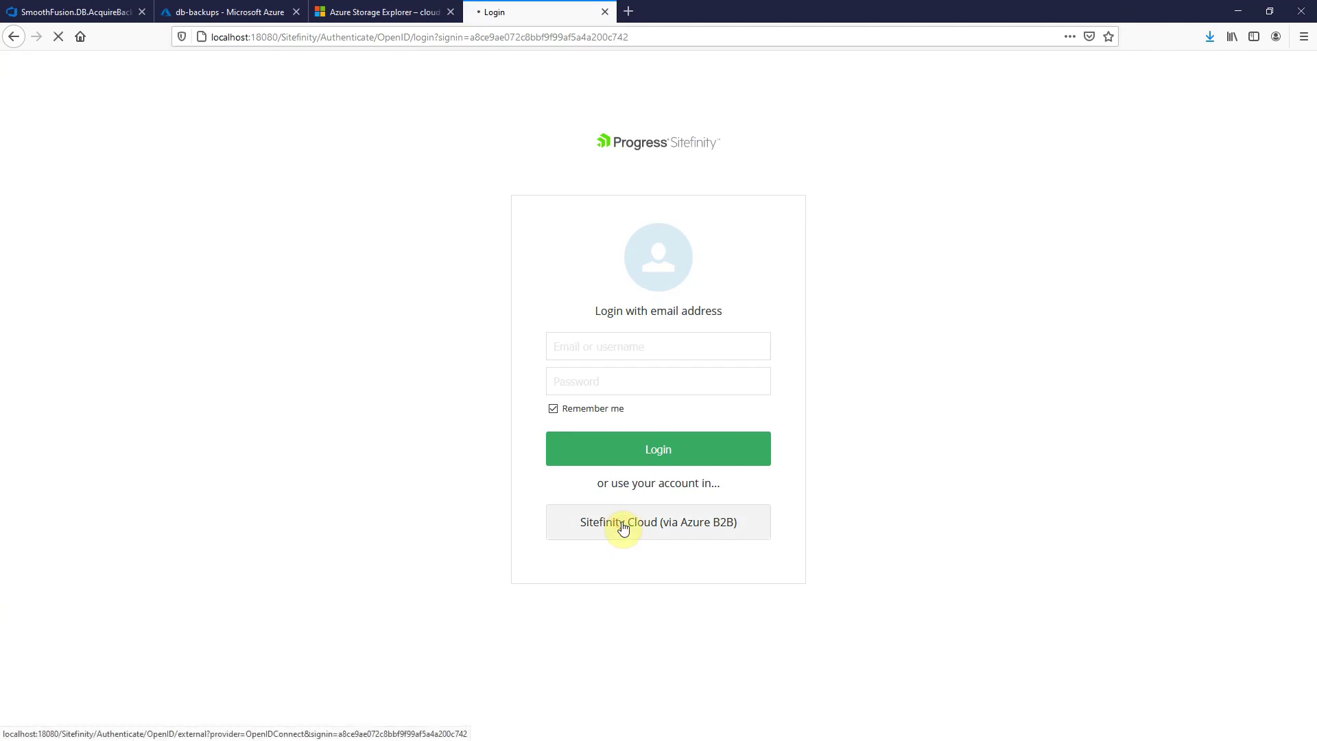